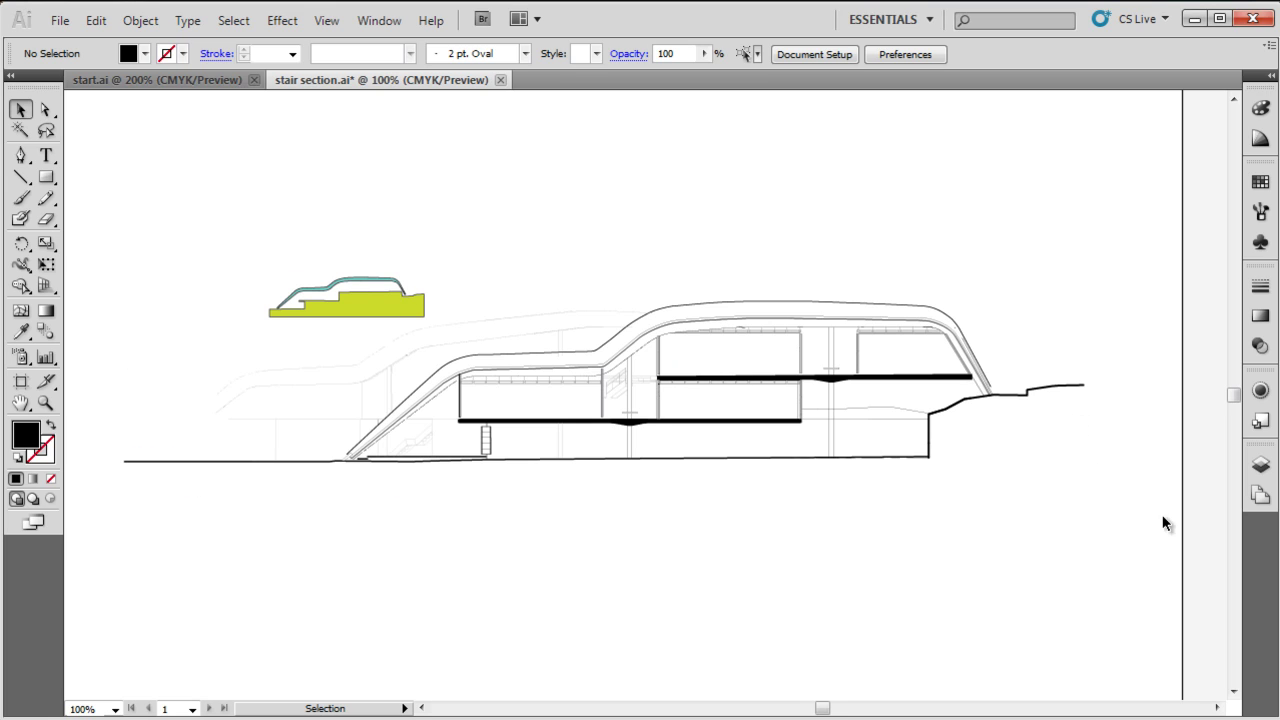
Switch to the Pen tool to trace the ground line point by point.
click(22, 158)
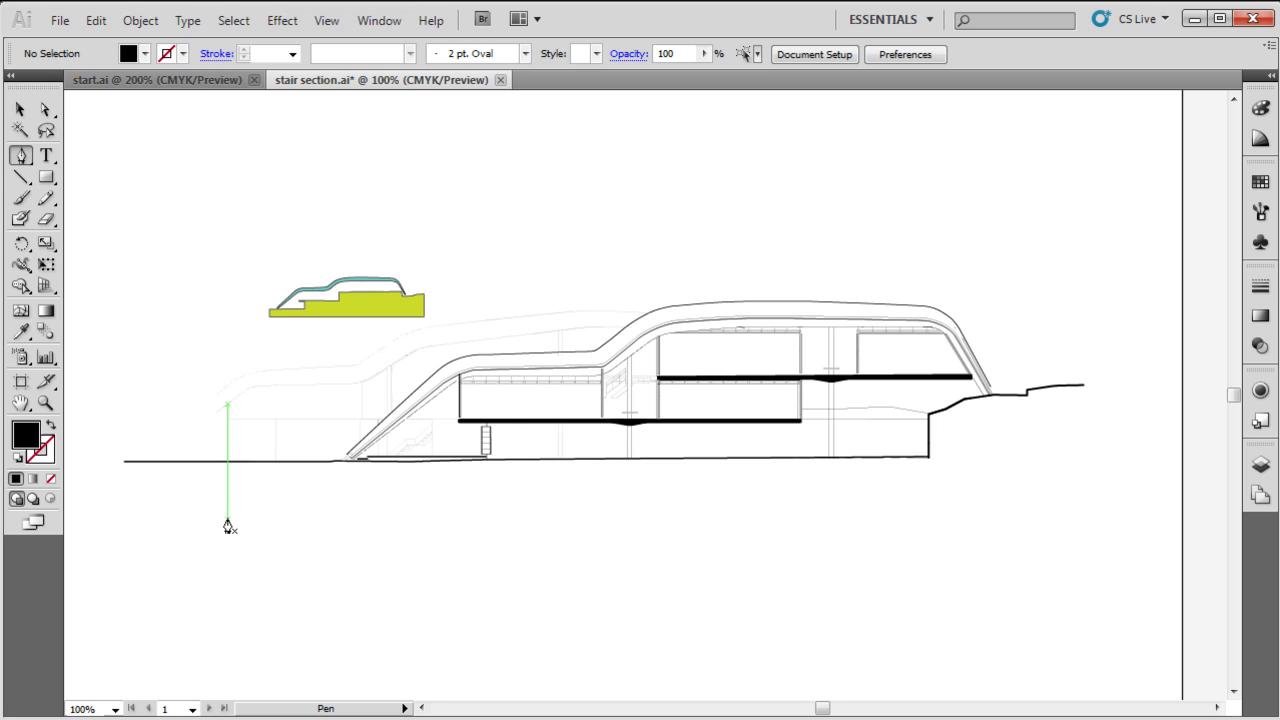
Trace the ground shape's top edge along the ground line, up the wall and the rising slope.
click(124, 461)
click(368, 459)
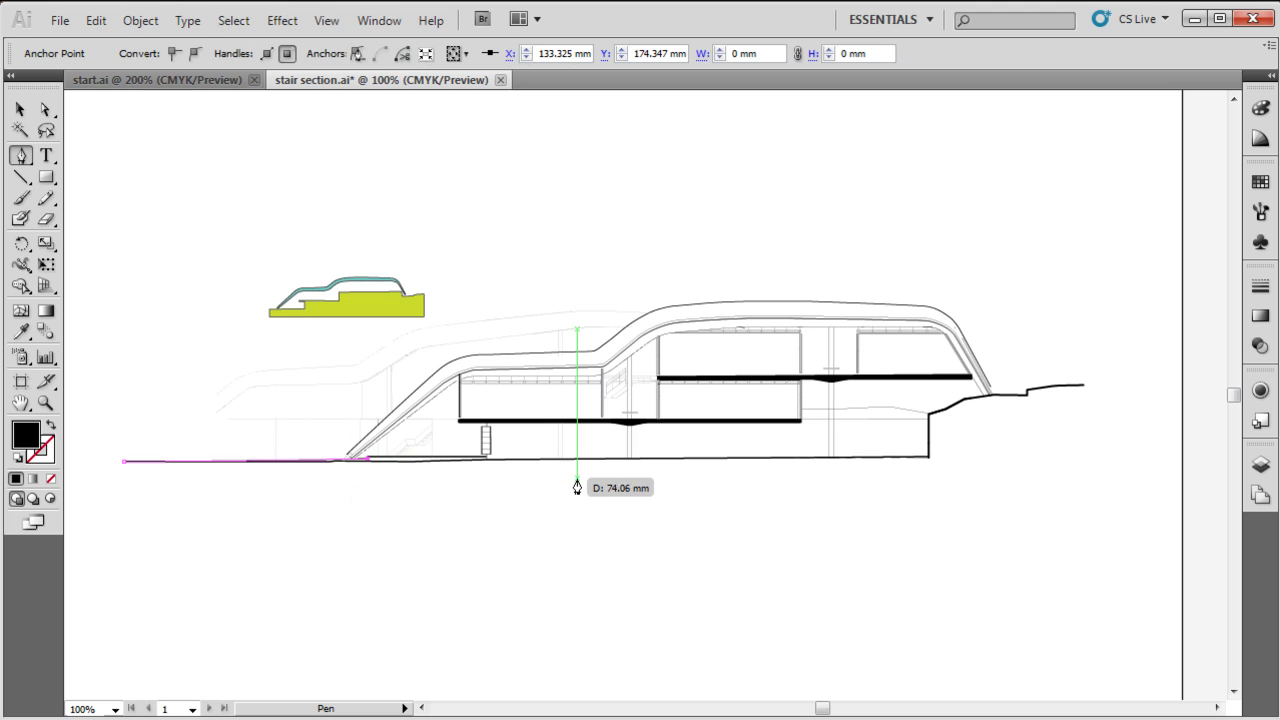
click(581, 459)
click(929, 457)
click(929, 416)
click(951, 405)
click(963, 399)
click(1026, 393)
click(1082, 385)
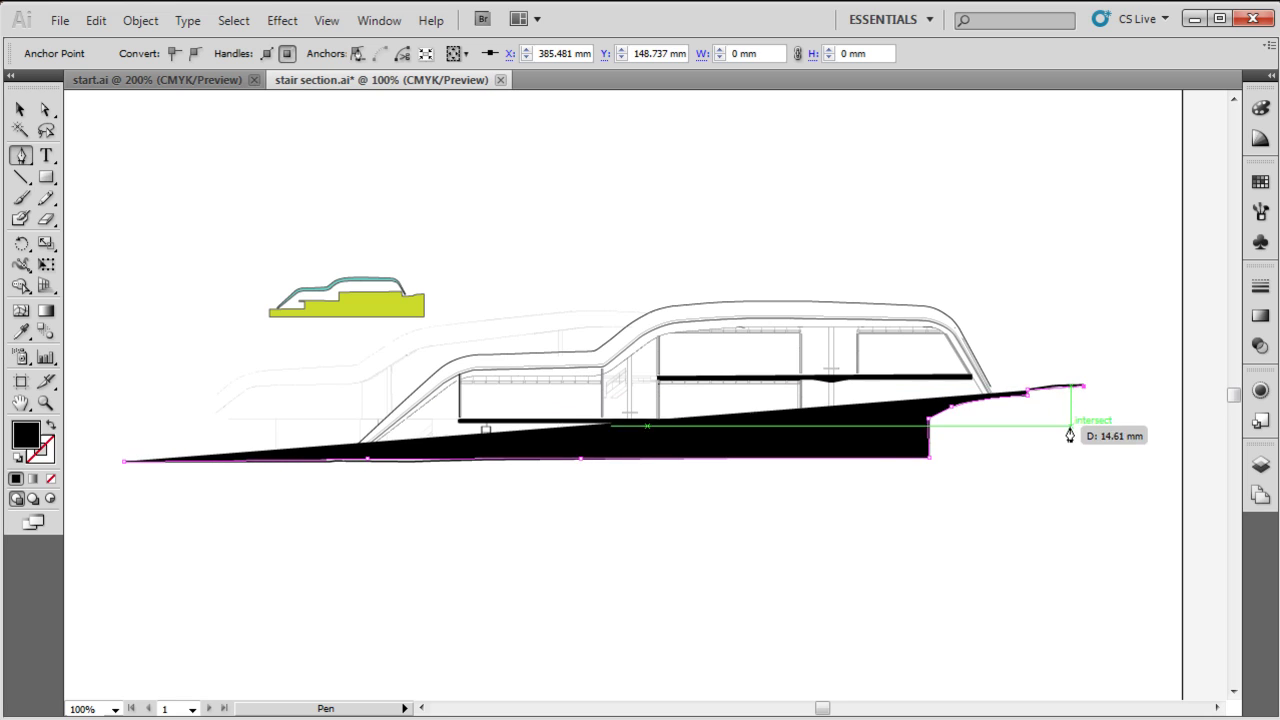
Drop the outline below the right end, close it at bottom-left, and deselect.
click(1084, 499)
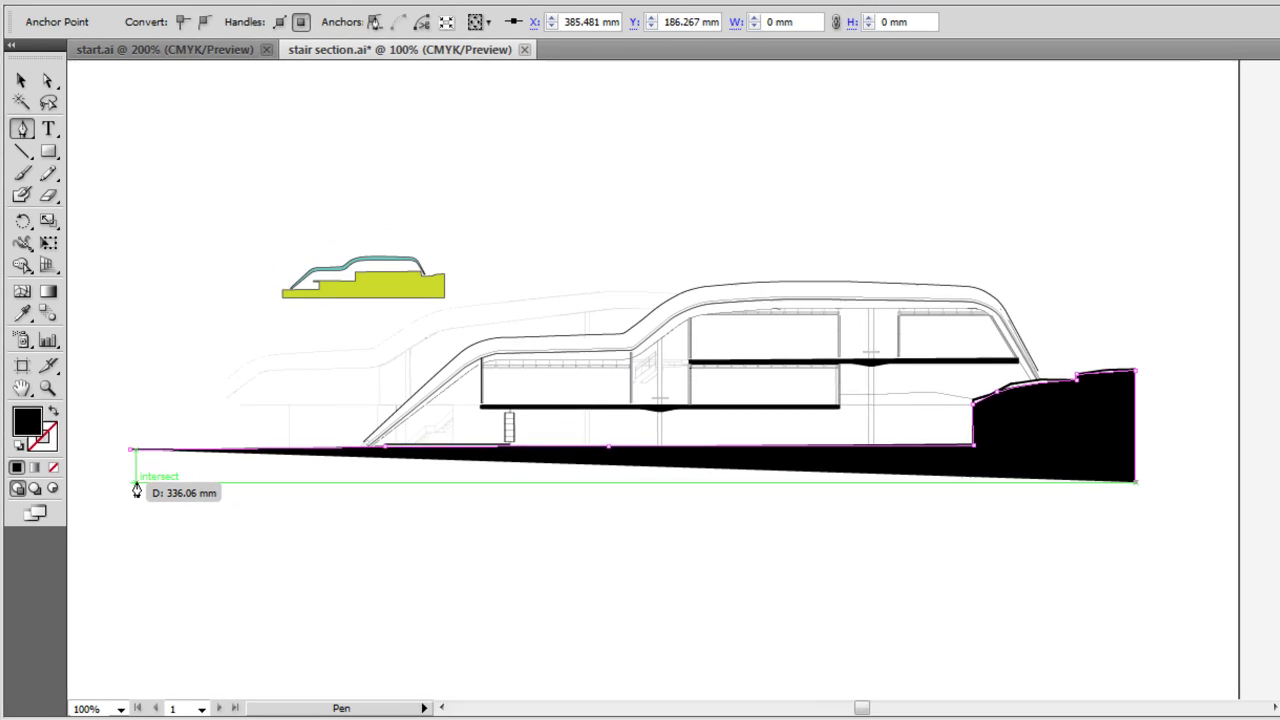
click(133, 483)
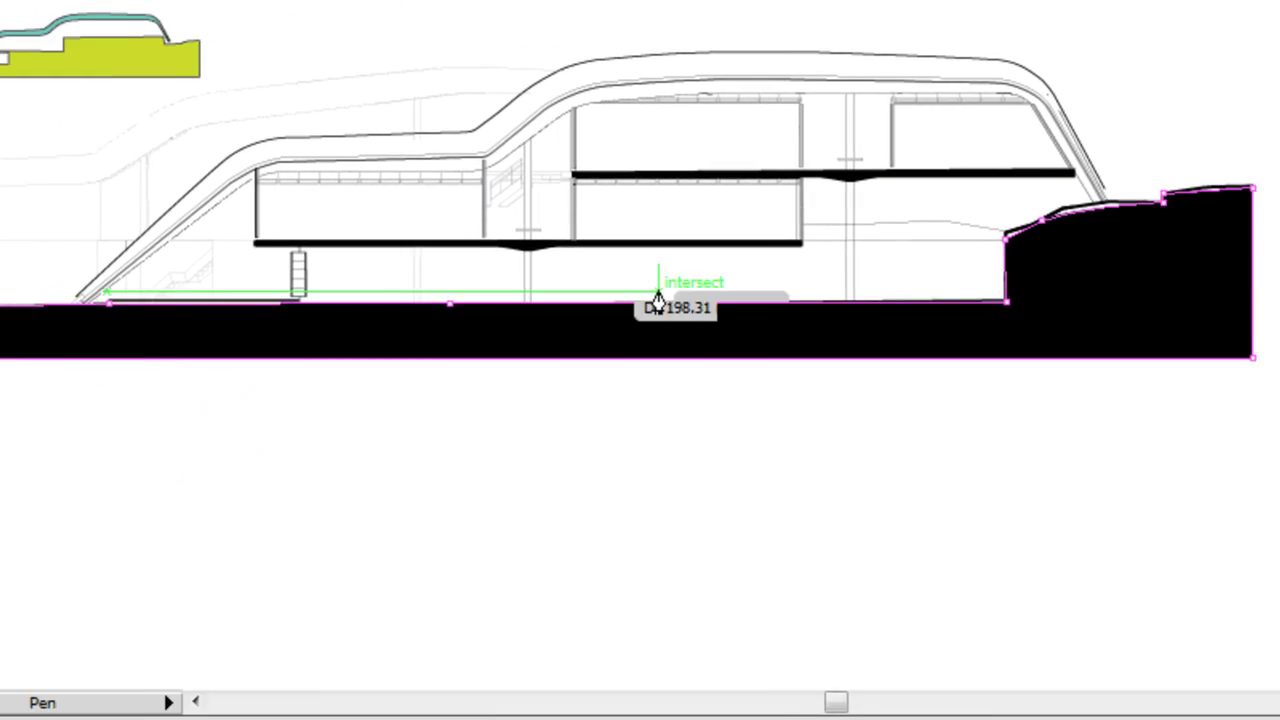
ctrl+click(879, 398)
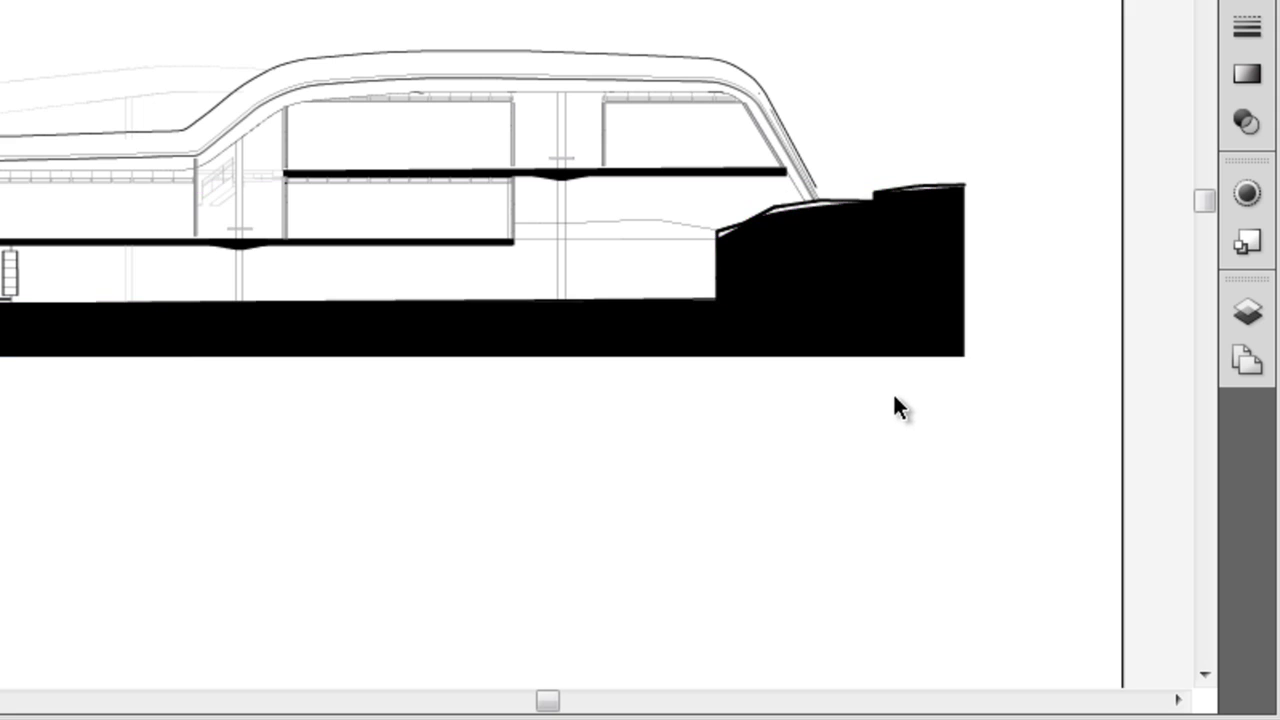
Zoom in on the sloped ground area and select the black ground shape.
key(z)
drag(714, 154, 986, 279)
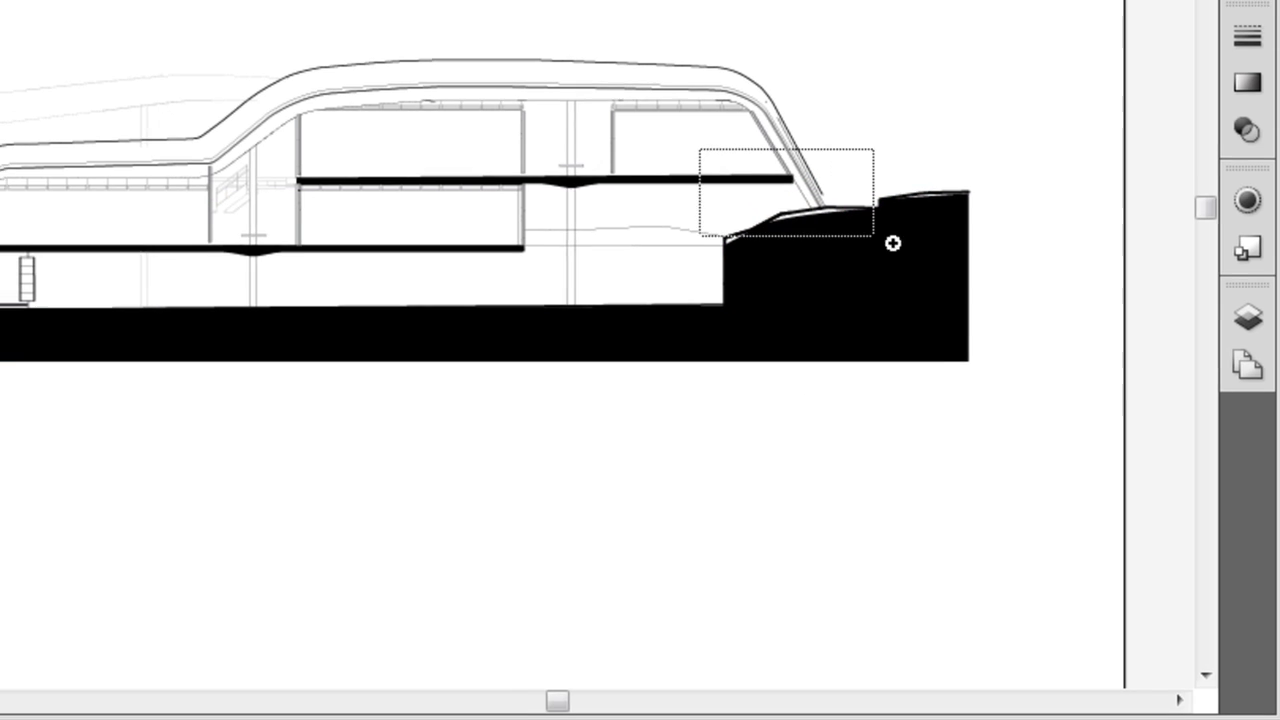
drag(1071, 406, 865, 335)
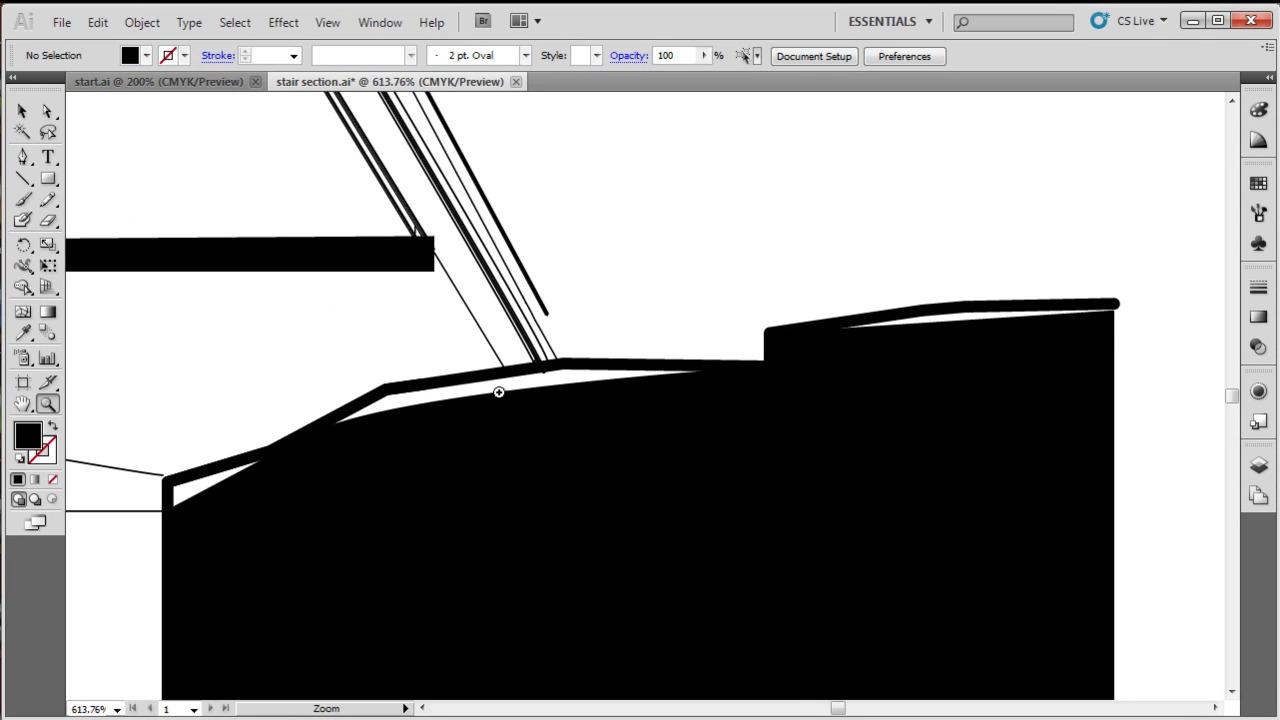
click(22, 113)
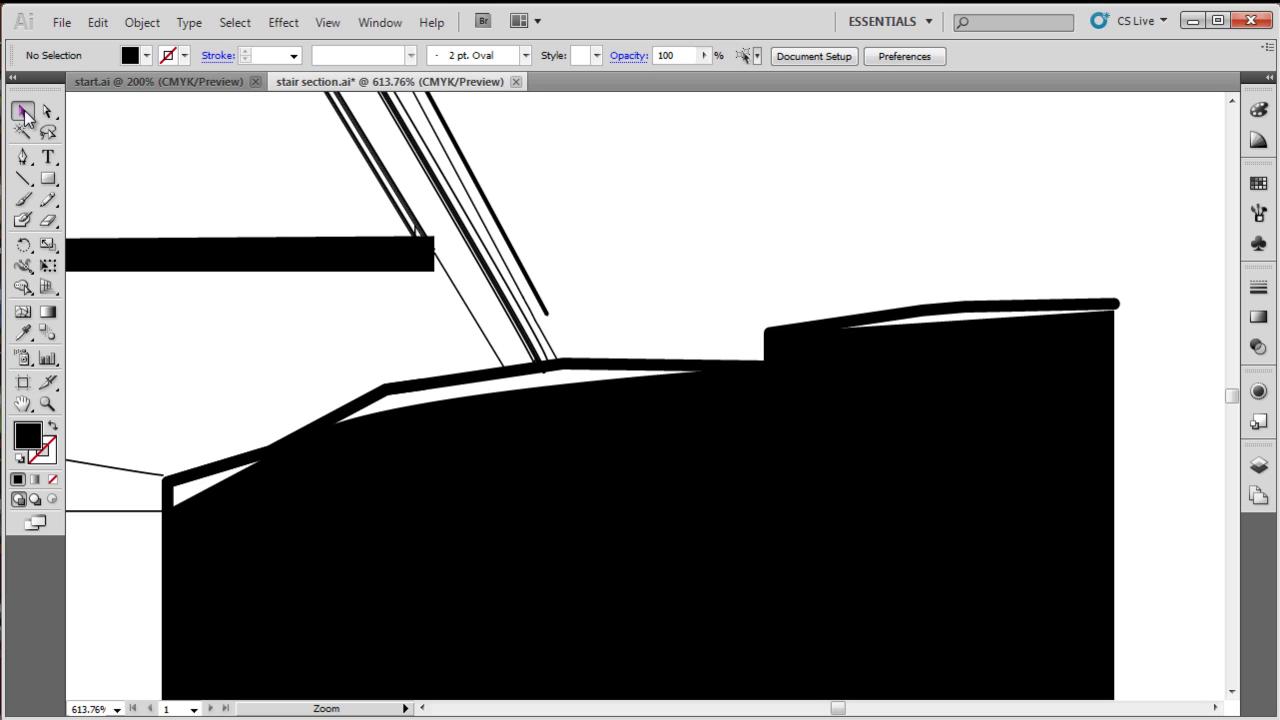
click(418, 411)
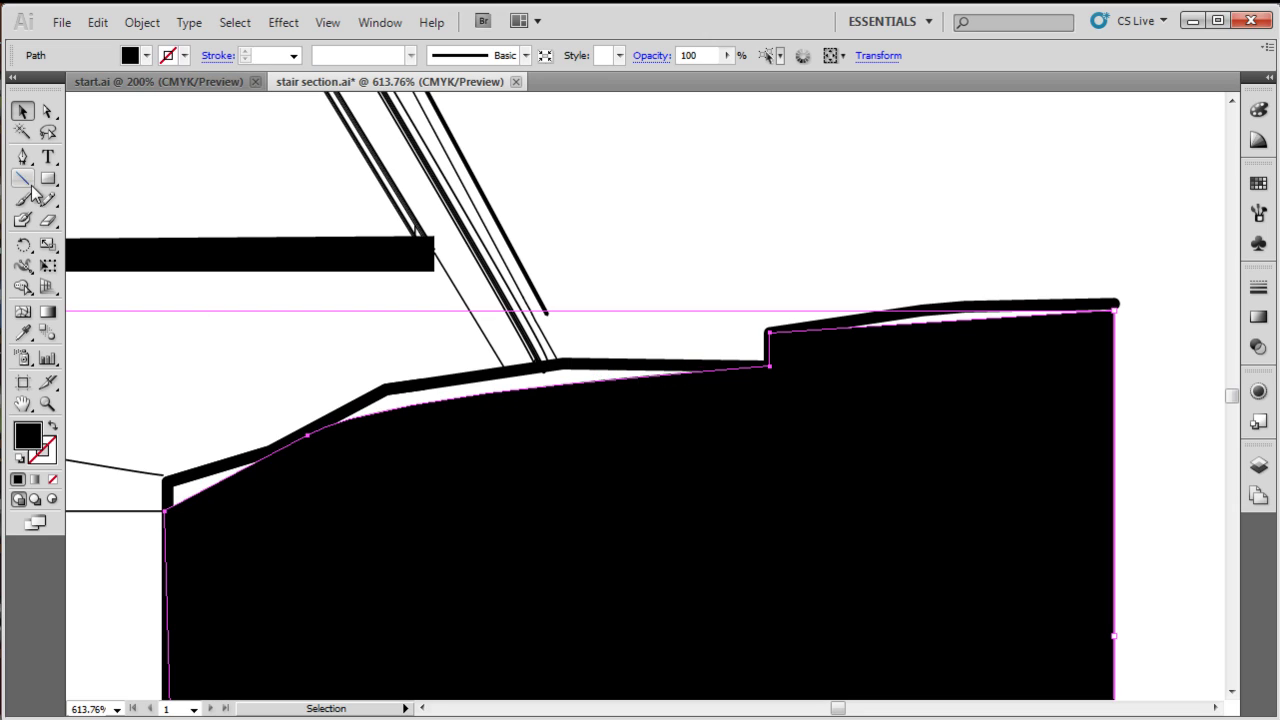
Add three anchor points along the shape's upper edge with the Add Anchor Point tool.
click(23, 158)
click(24, 162)
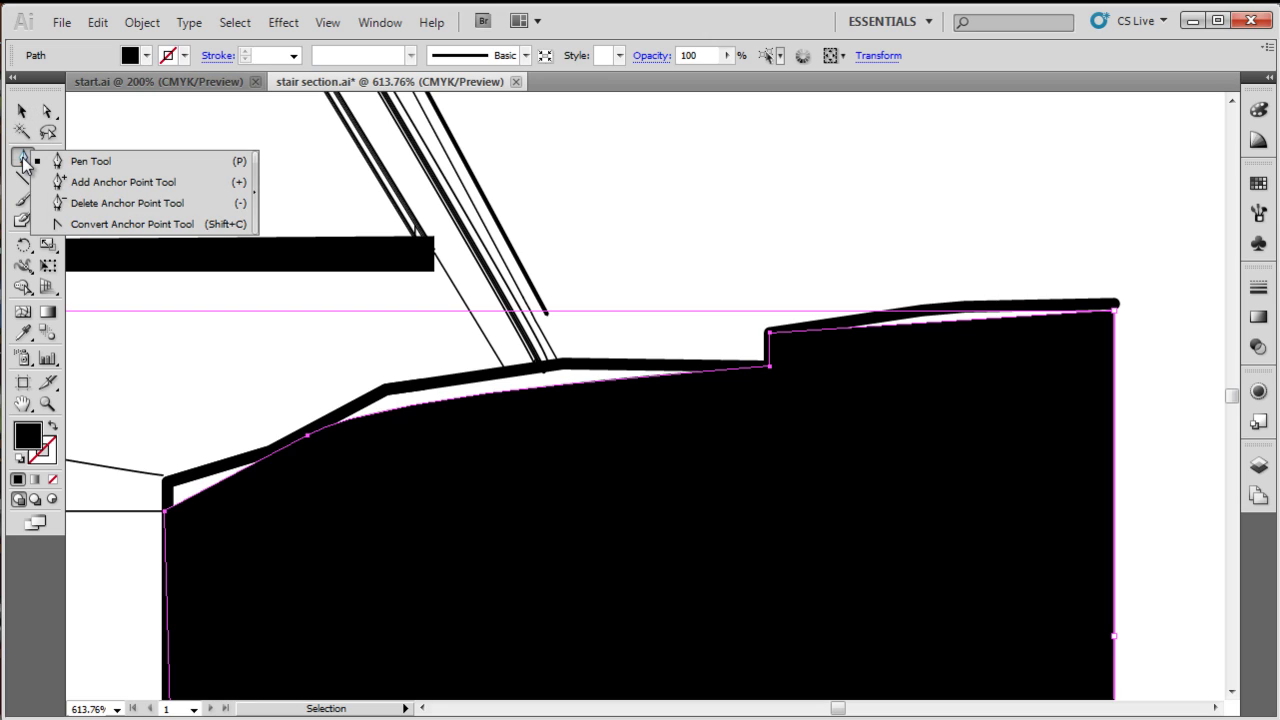
click(80, 184)
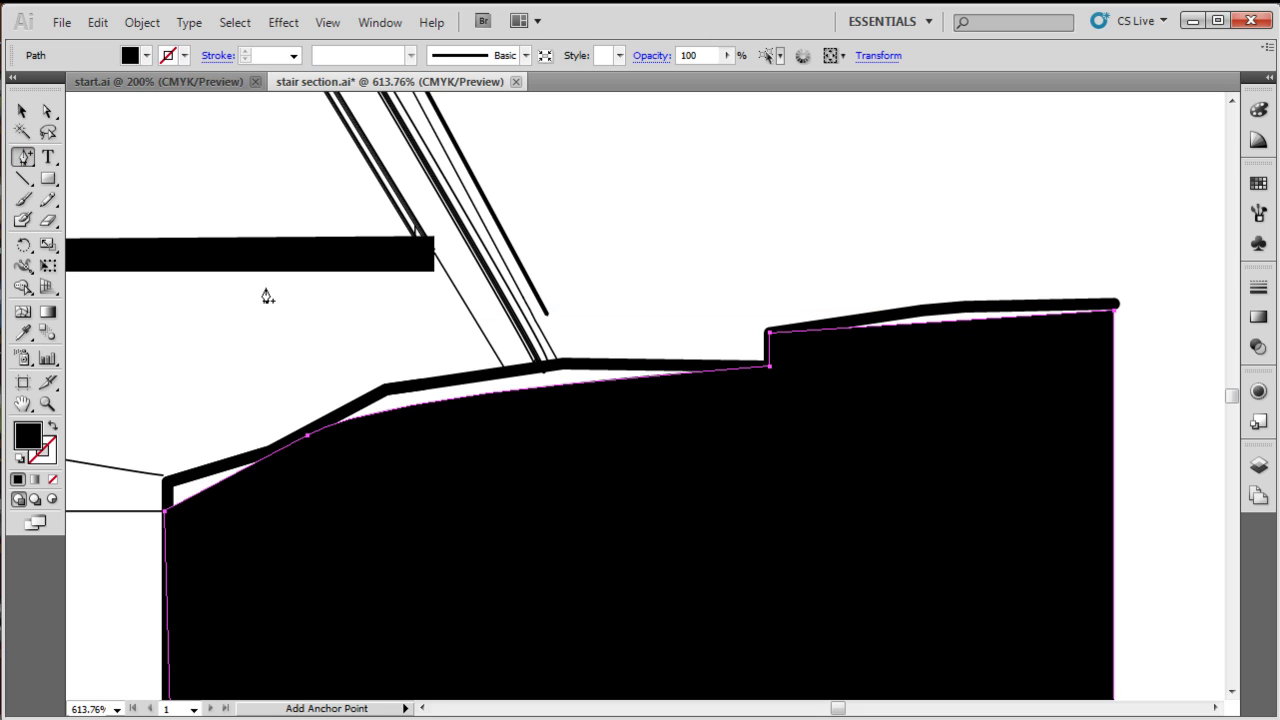
click(402, 411)
click(579, 383)
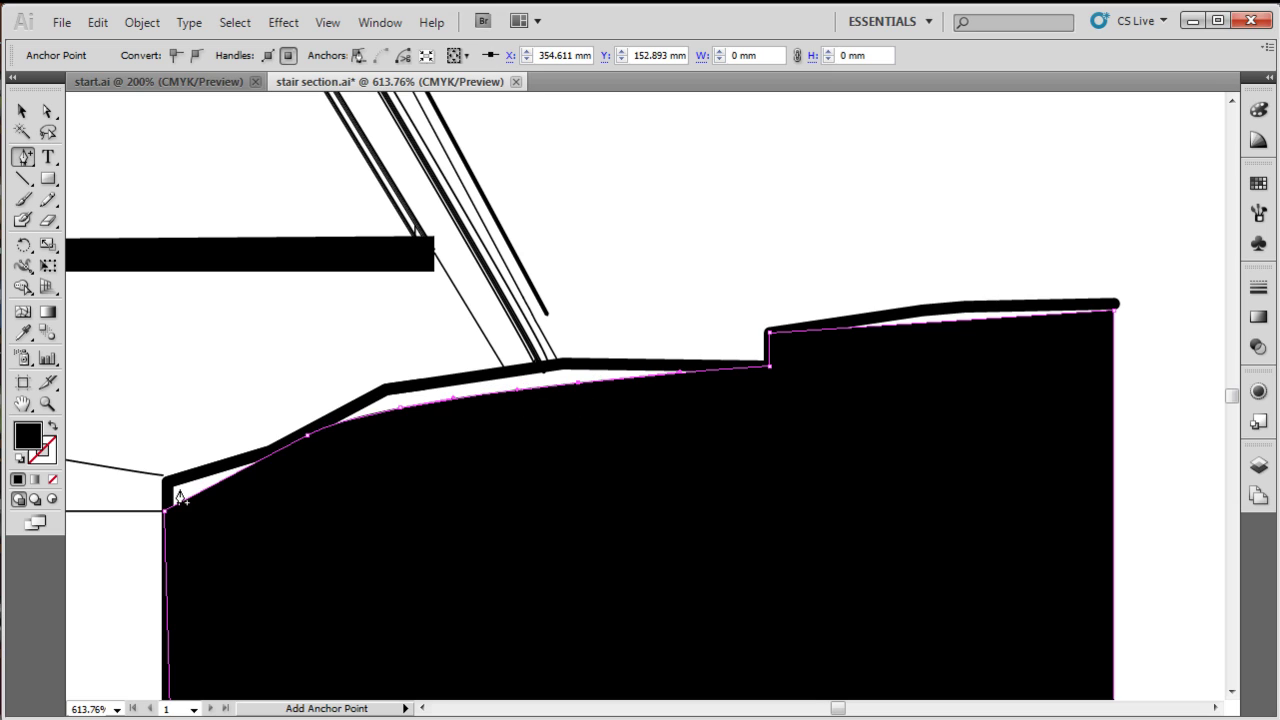
click(968, 322)
Drag four anchor points up onto the ground line with Direct Selection.
click(46, 115)
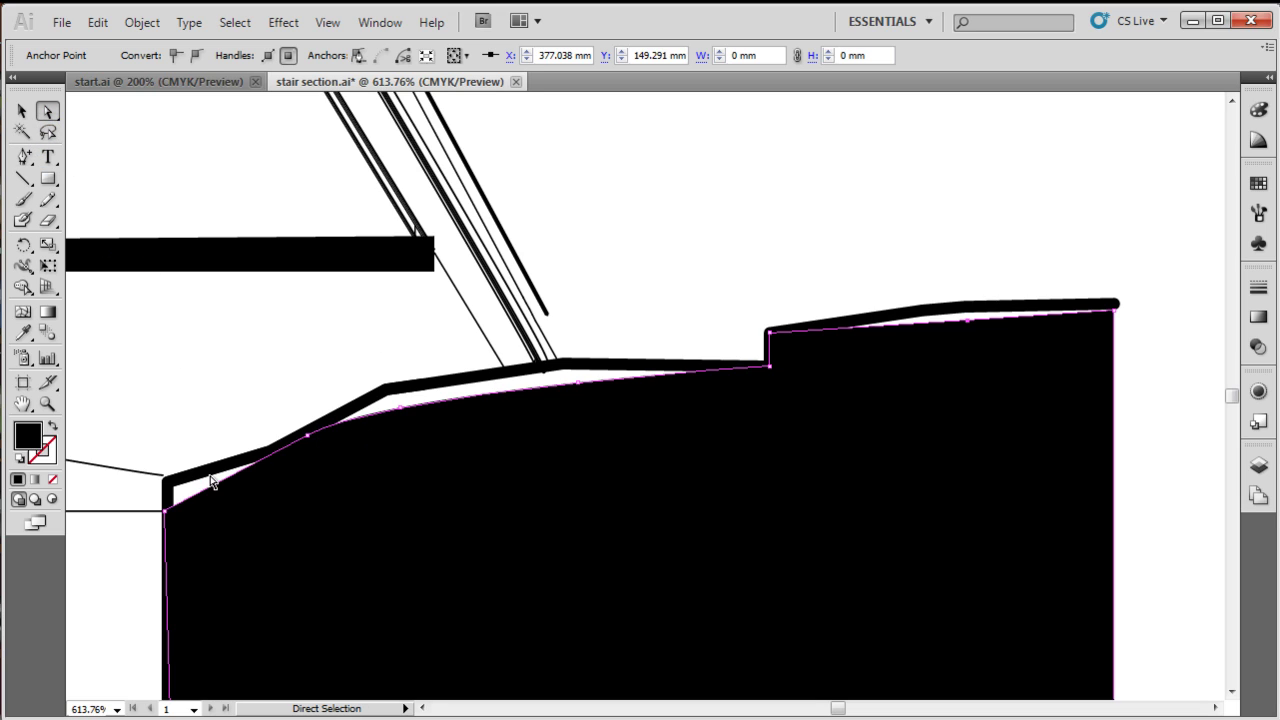
drag(162, 508, 167, 481)
drag(404, 413, 389, 392)
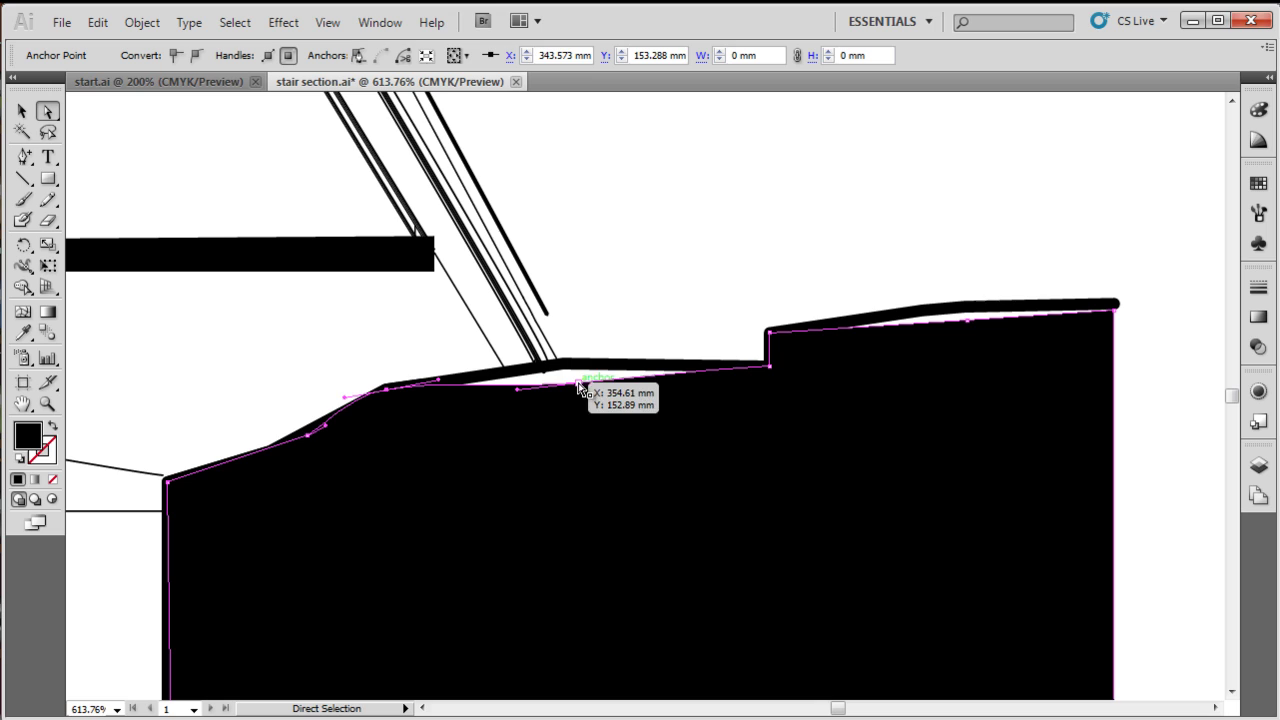
drag(580, 384, 565, 364)
drag(968, 322, 955, 306)
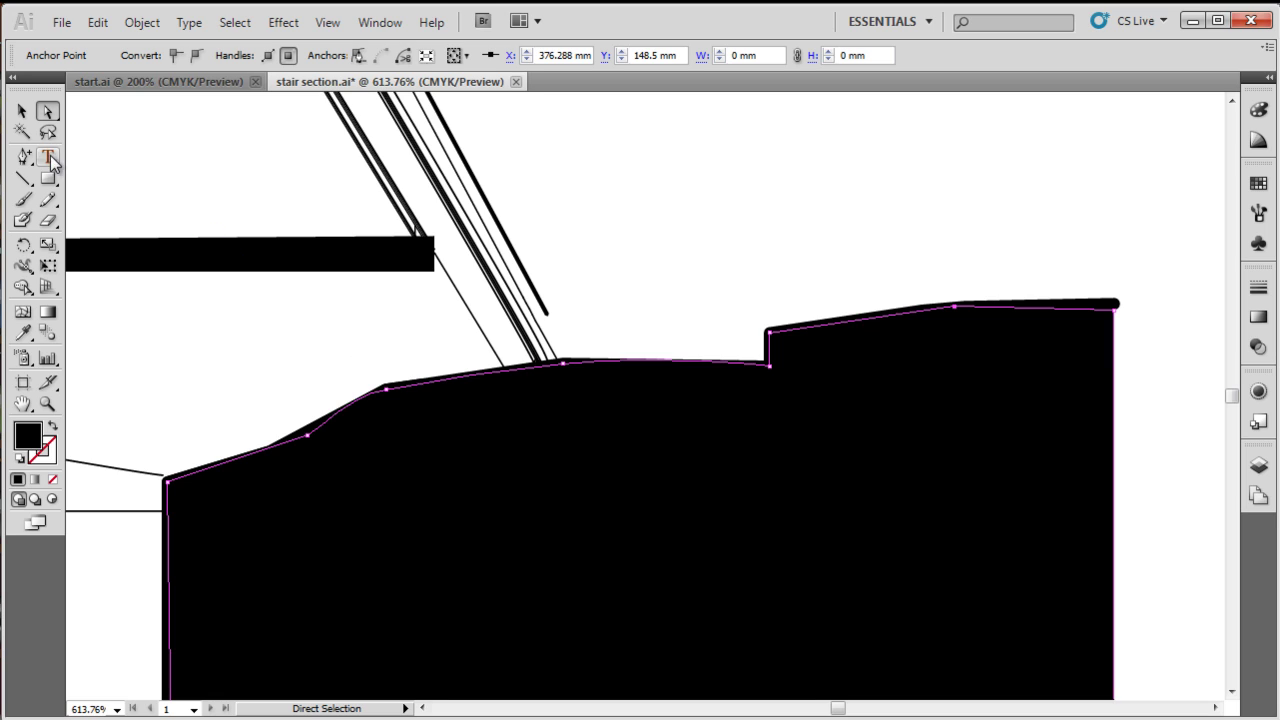
click(22, 112)
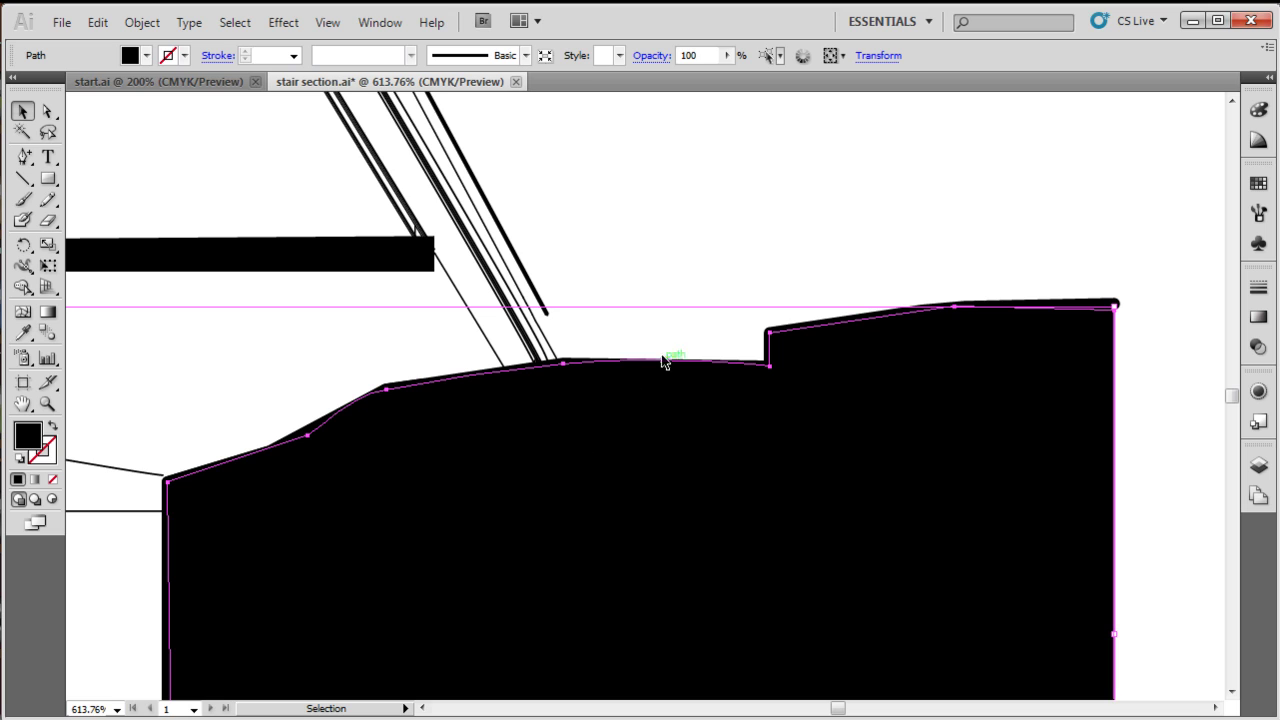
Zoom back out to 100% and leave the ground shape deselected.
scroll(687, 306, down, 7)
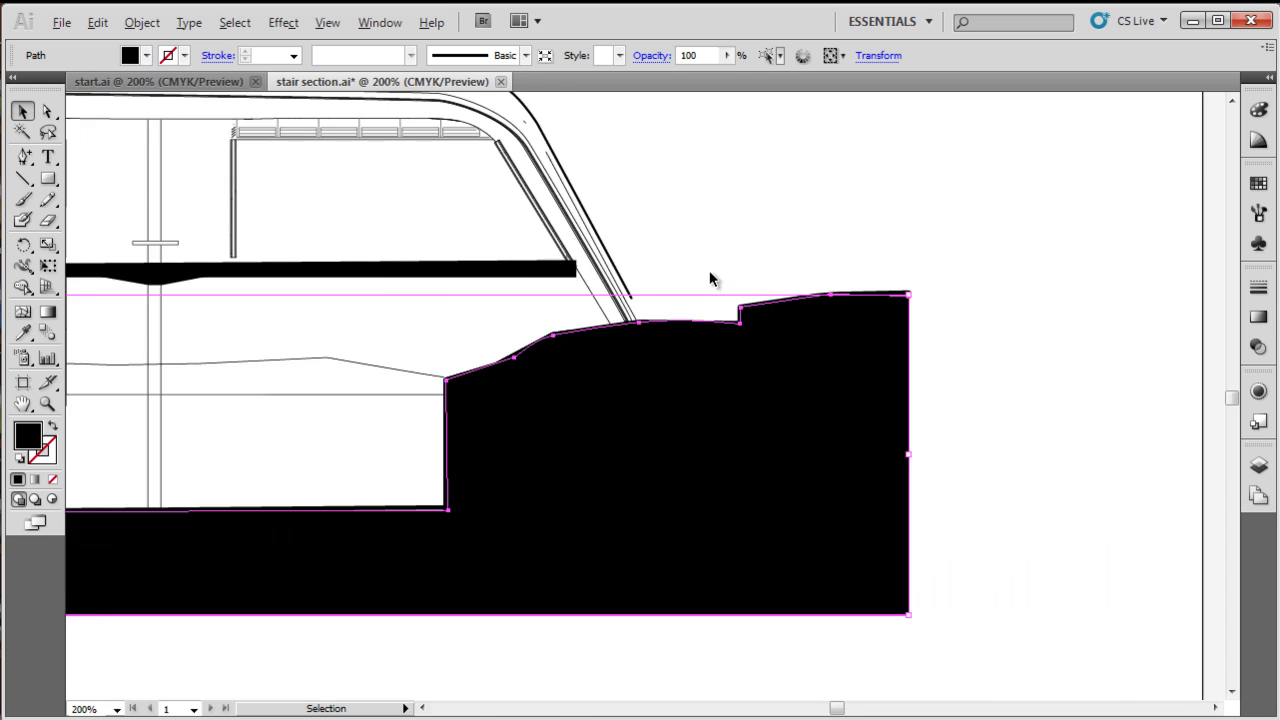
scroll(209, 283, up, 1)
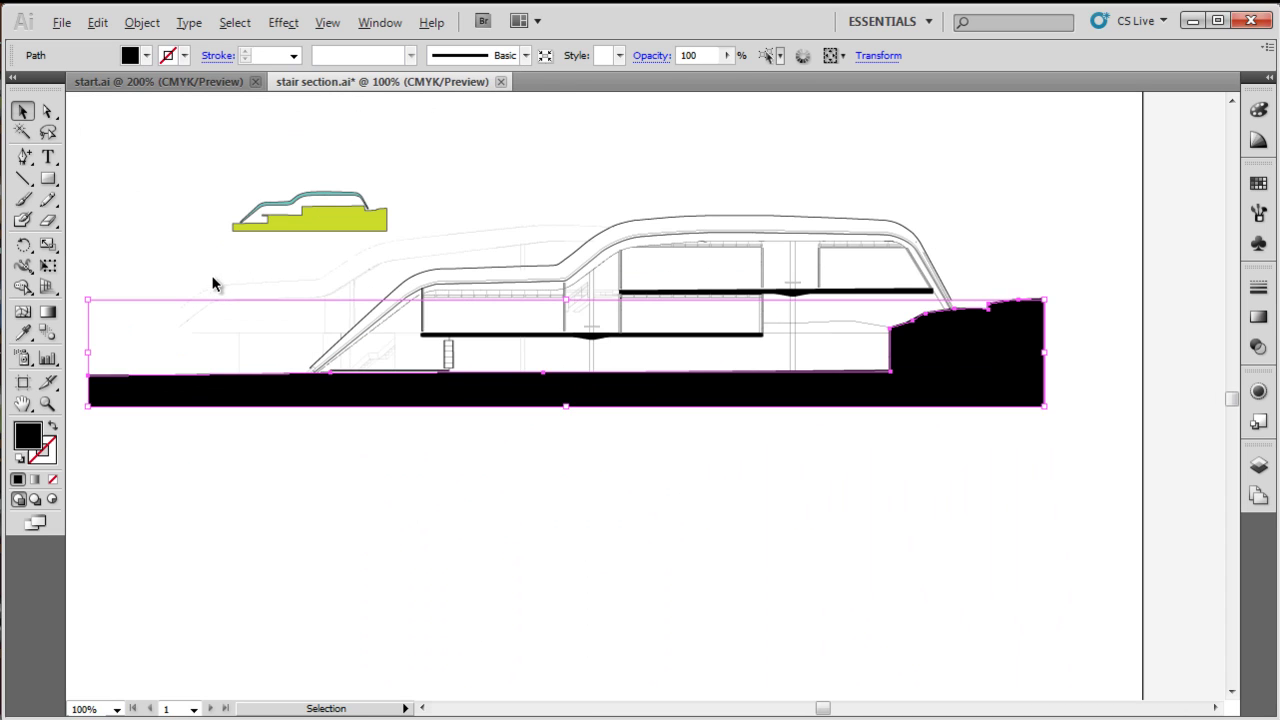
click(108, 260)
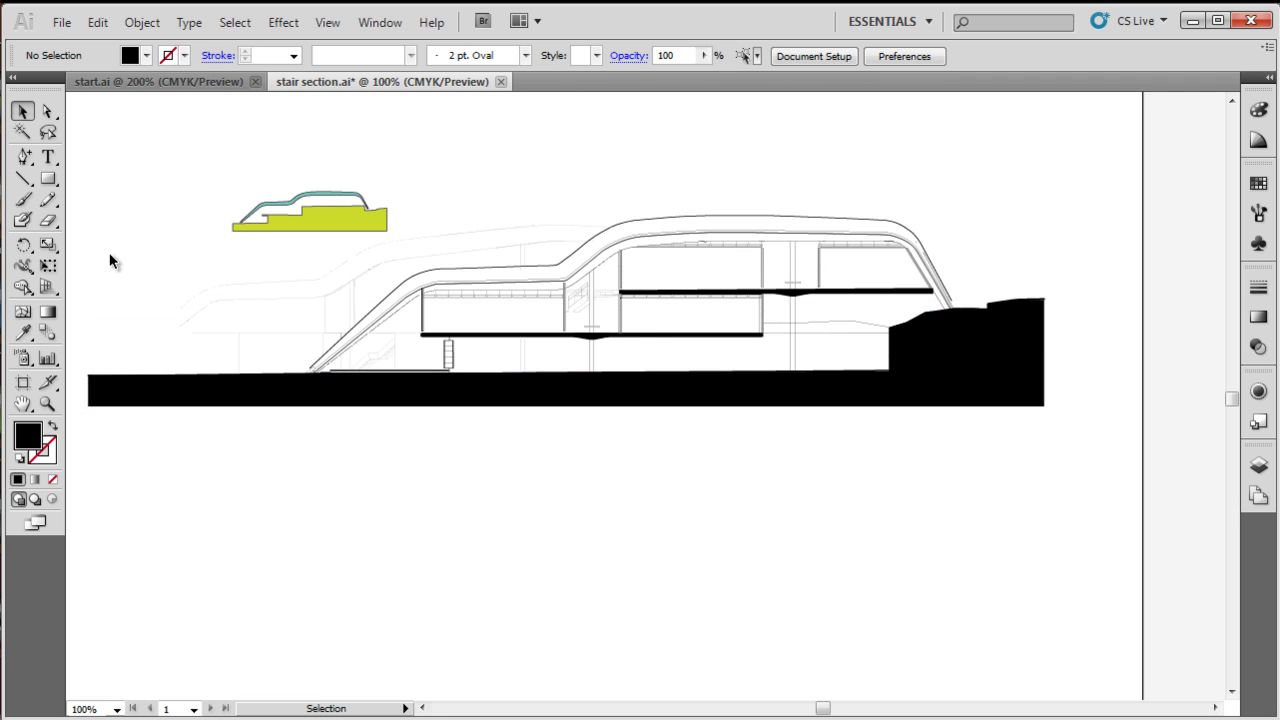
click(309, 398)
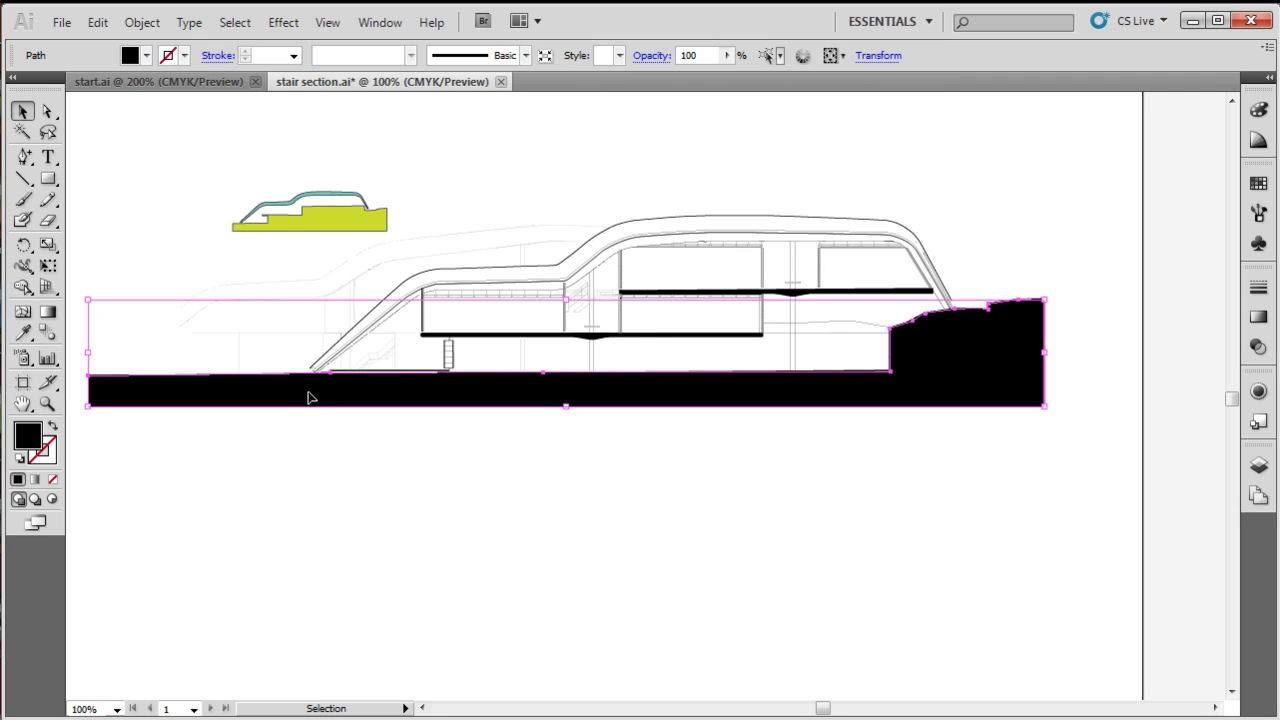
click(998, 594)
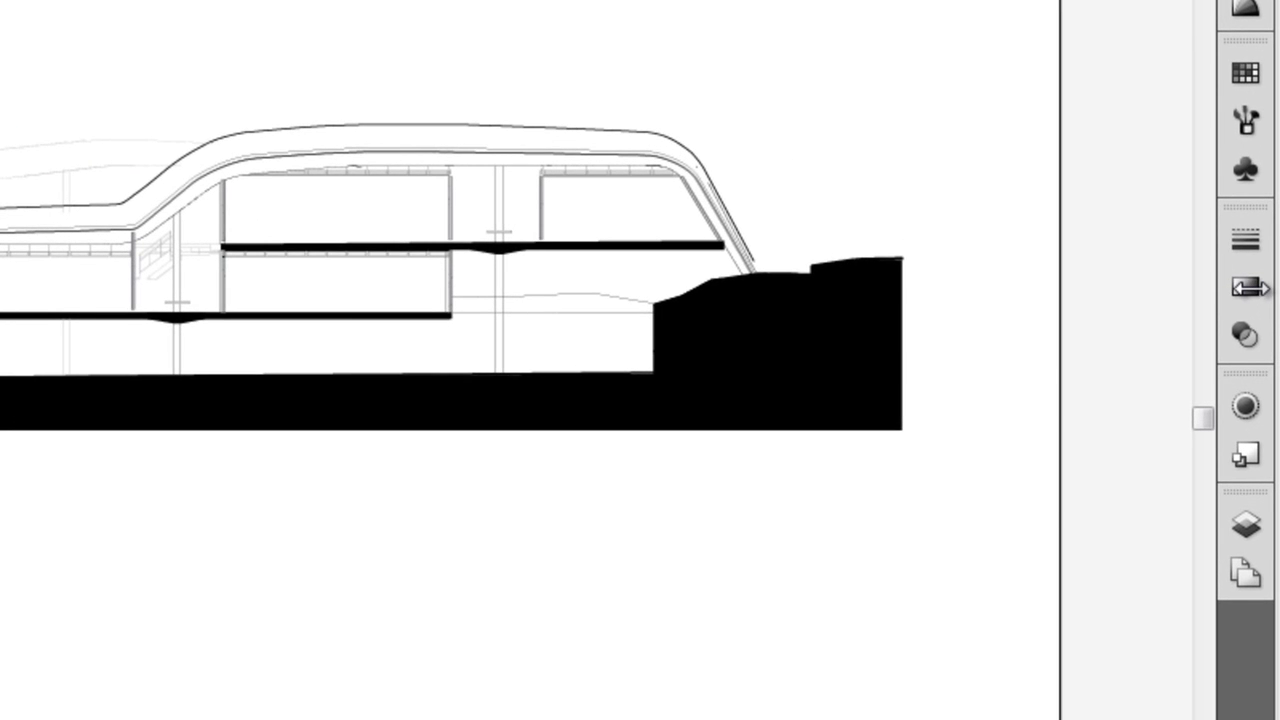
Open the Gradient panel, try the Radial type, then settle on Linear white-to-black at 0°.
click(1246, 288)
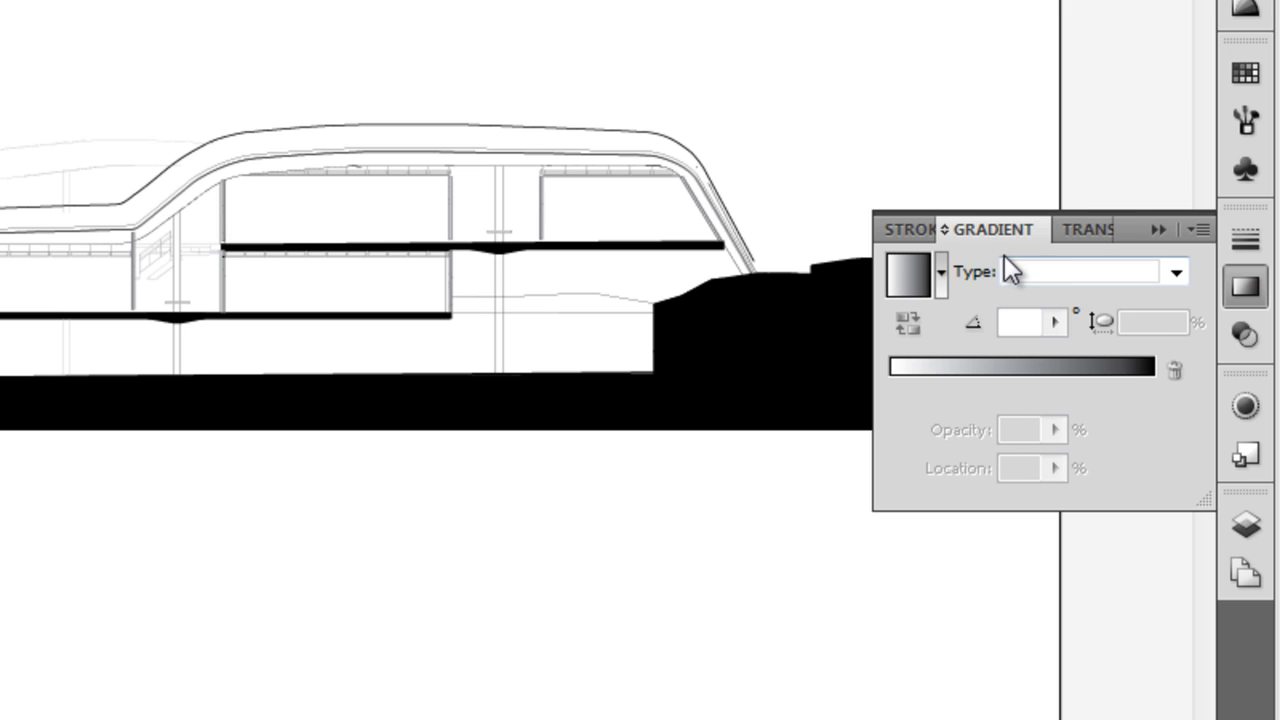
click(941, 276)
click(1175, 273)
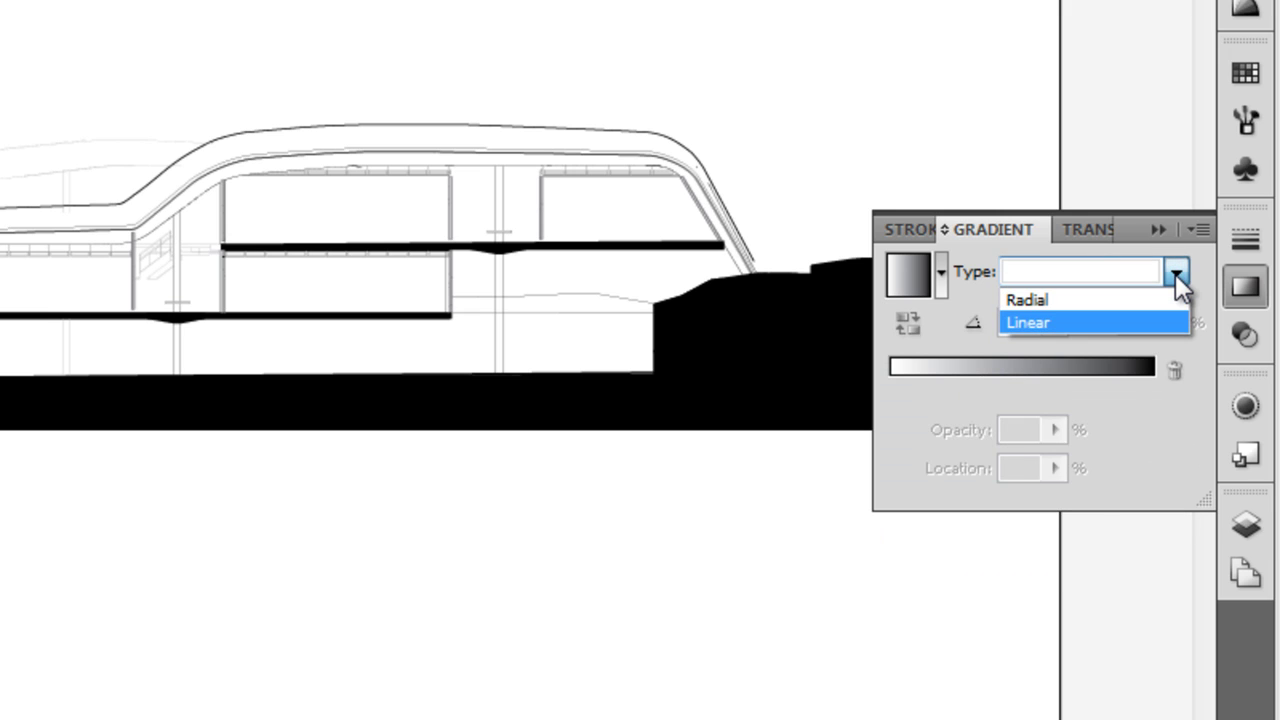
click(1042, 302)
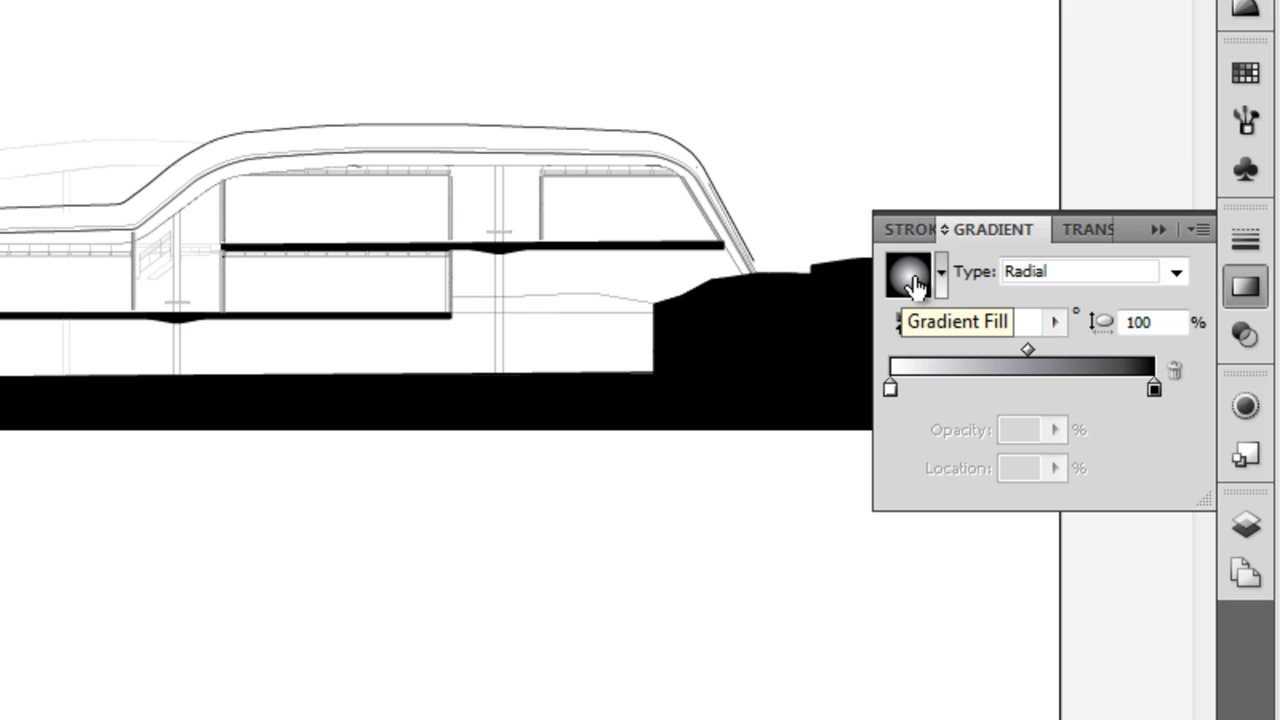
click(1095, 272)
click(1082, 312)
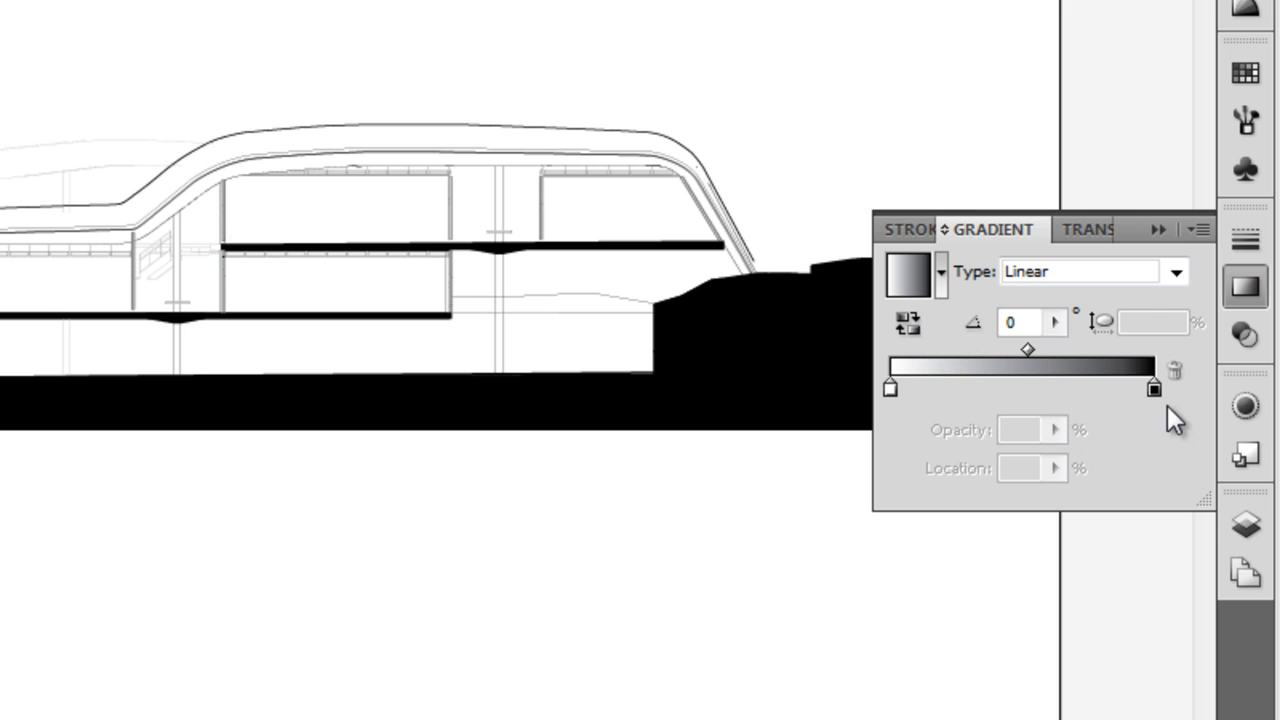
Fill the ground shape with the linear gradient, reversed so black sits on the right.
click(717, 378)
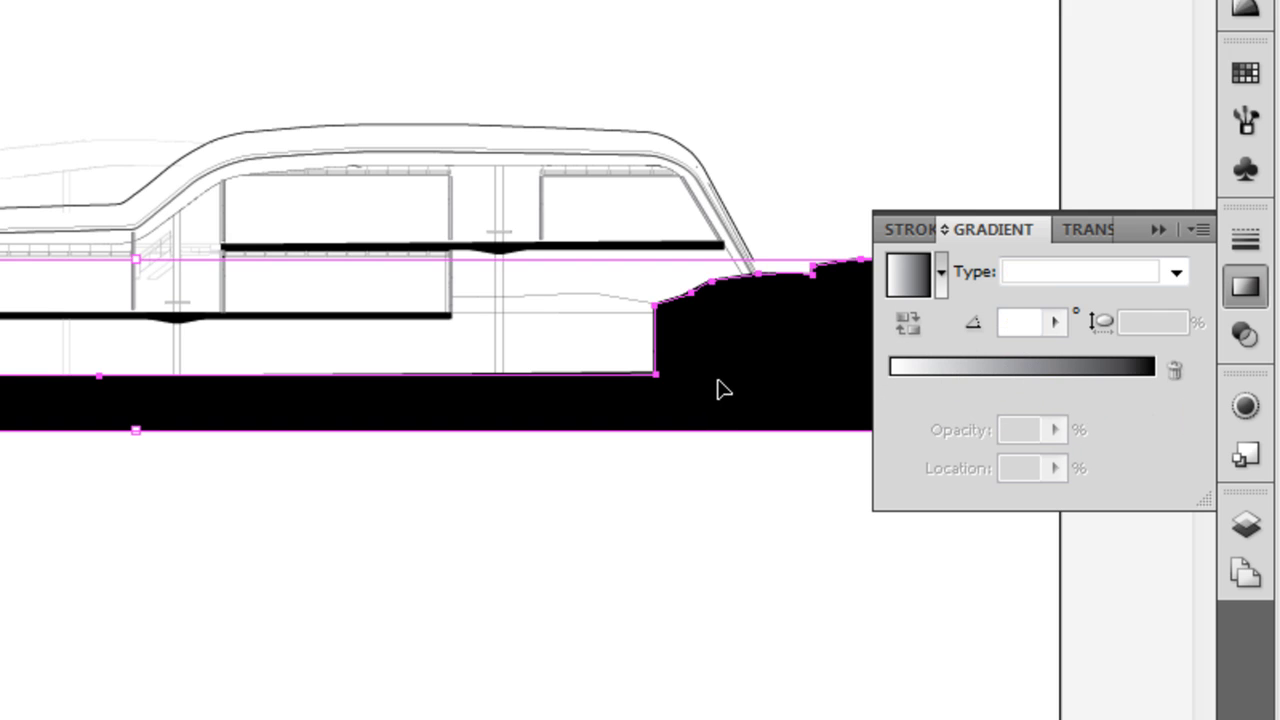
click(910, 288)
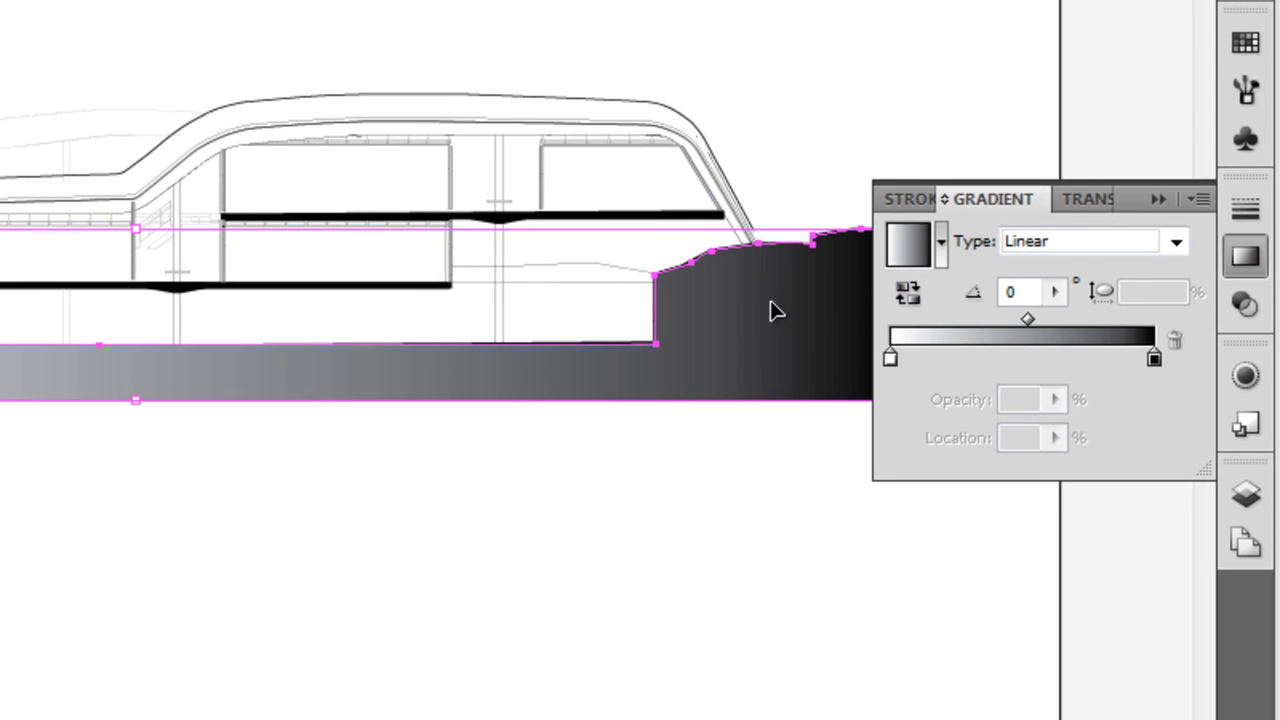
click(906, 297)
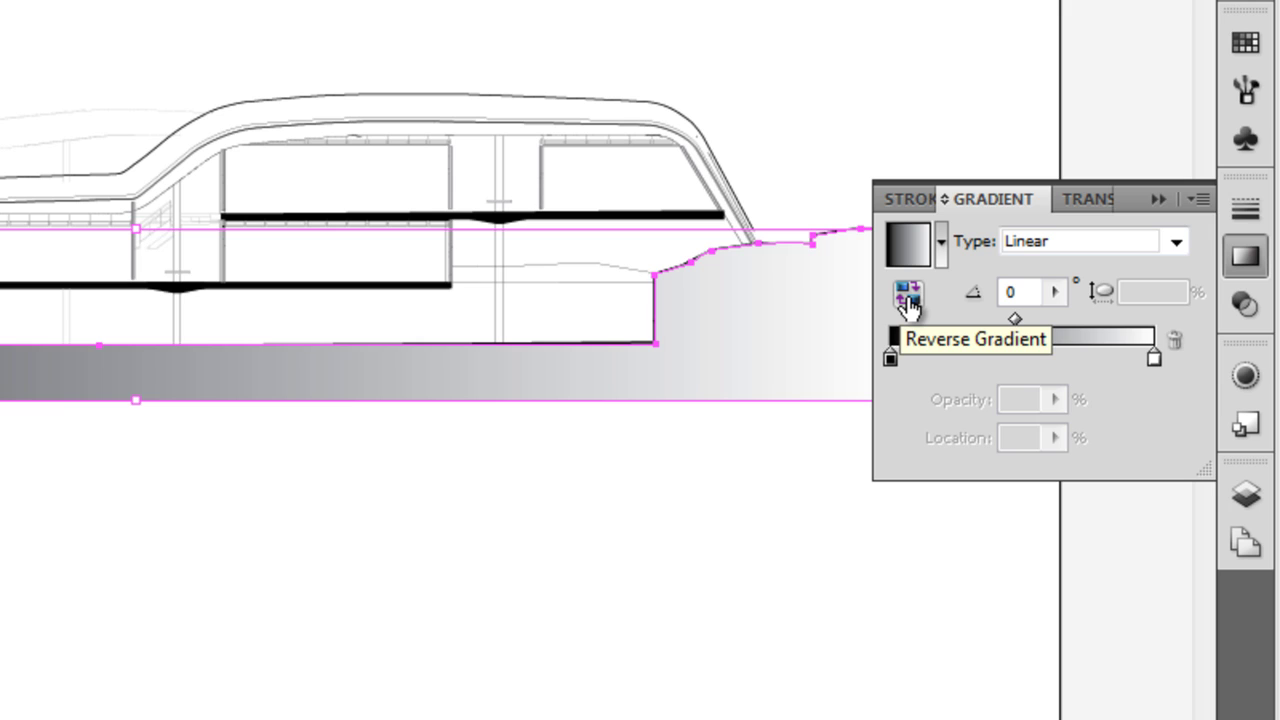
click(907, 300)
click(907, 300)
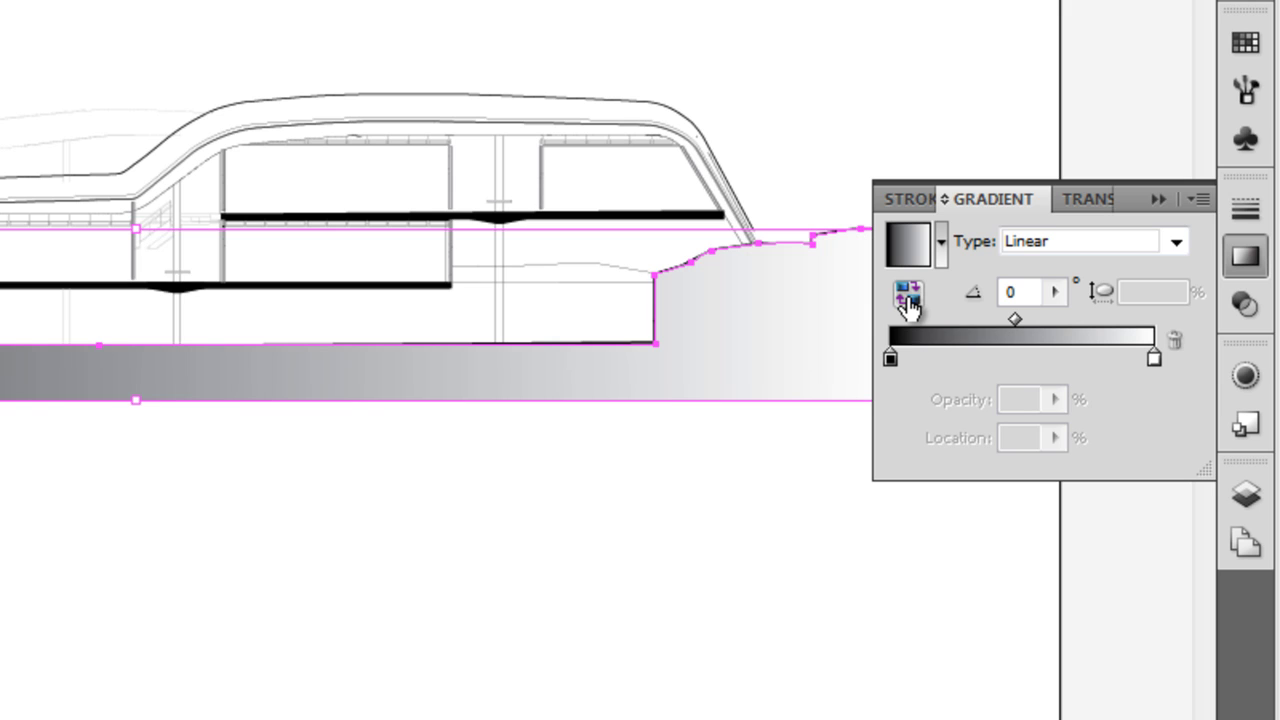
click(907, 300)
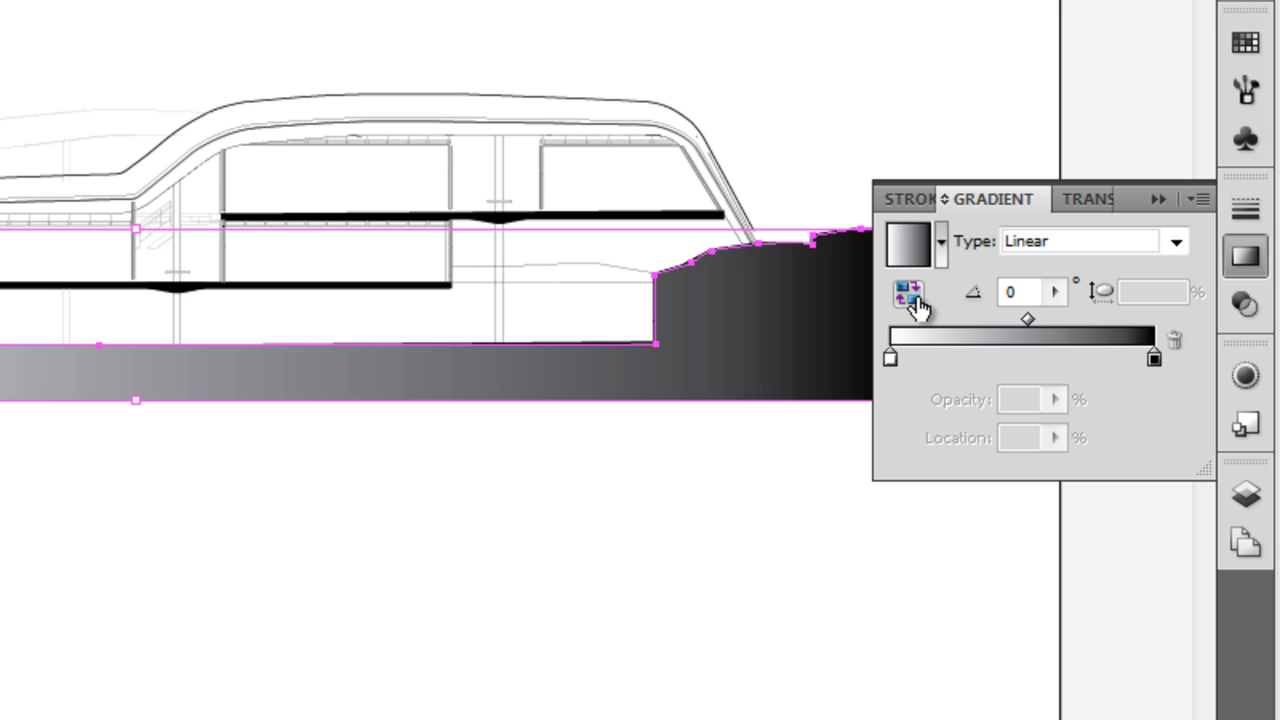
Set the ground gradient's angle to 90° so it runs vertically.
click(1054, 292)
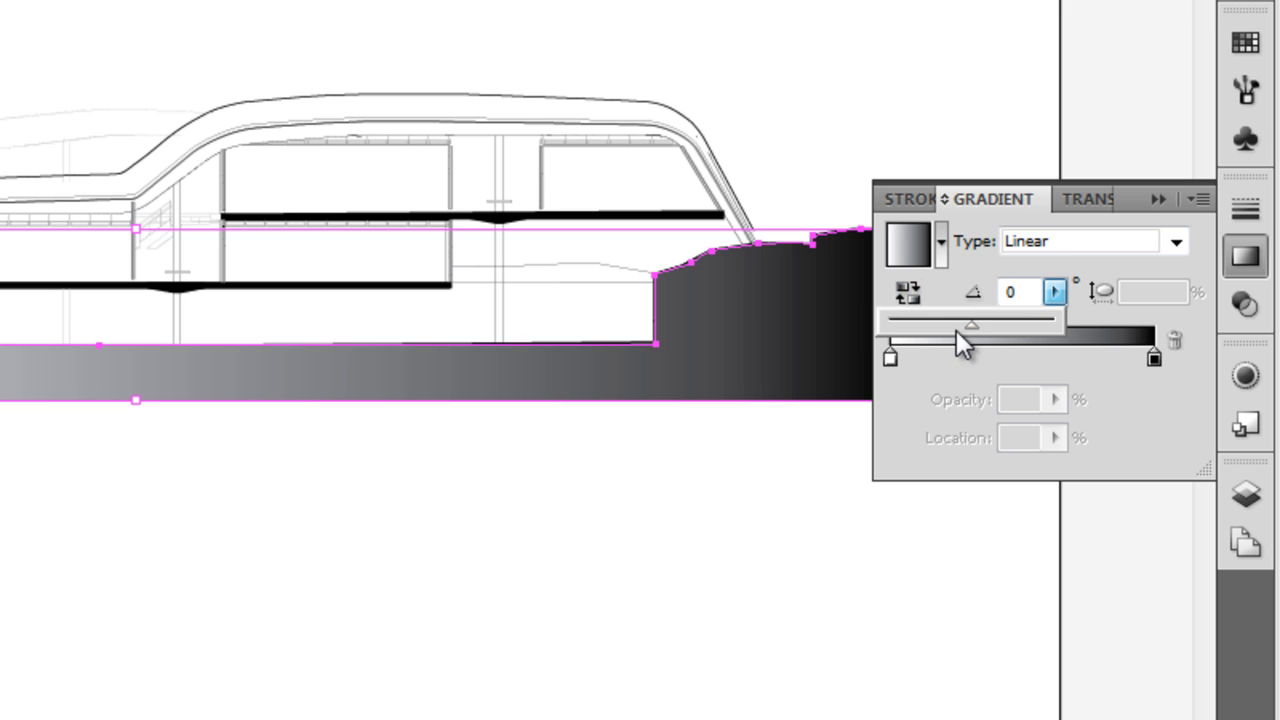
drag(958, 331, 983, 322)
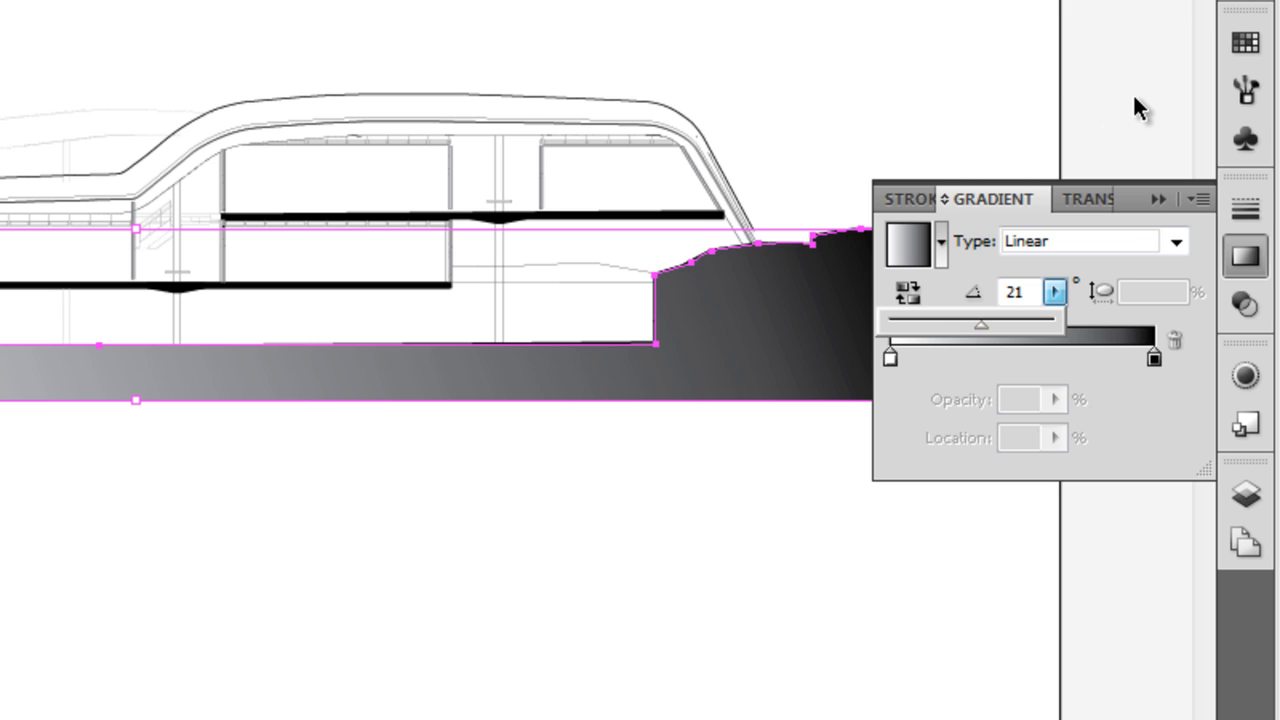
click(1020, 291)
double_click(1025, 291)
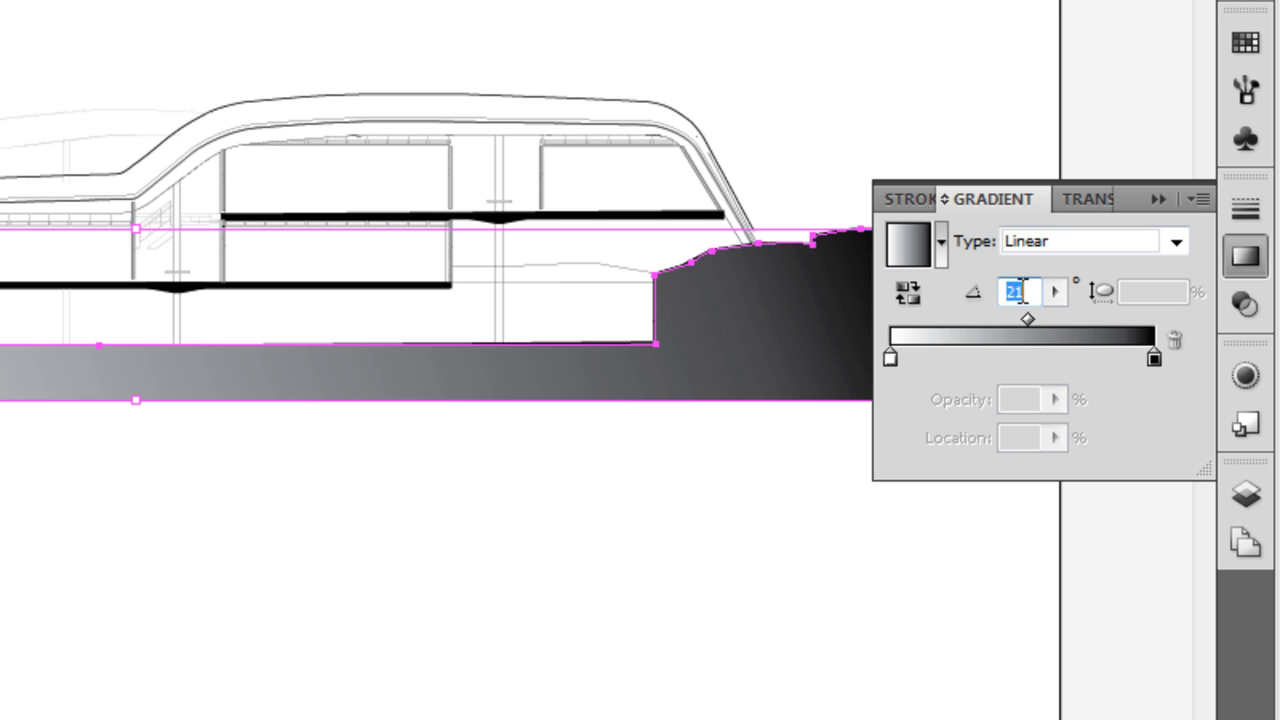
text(90)
key(Return)
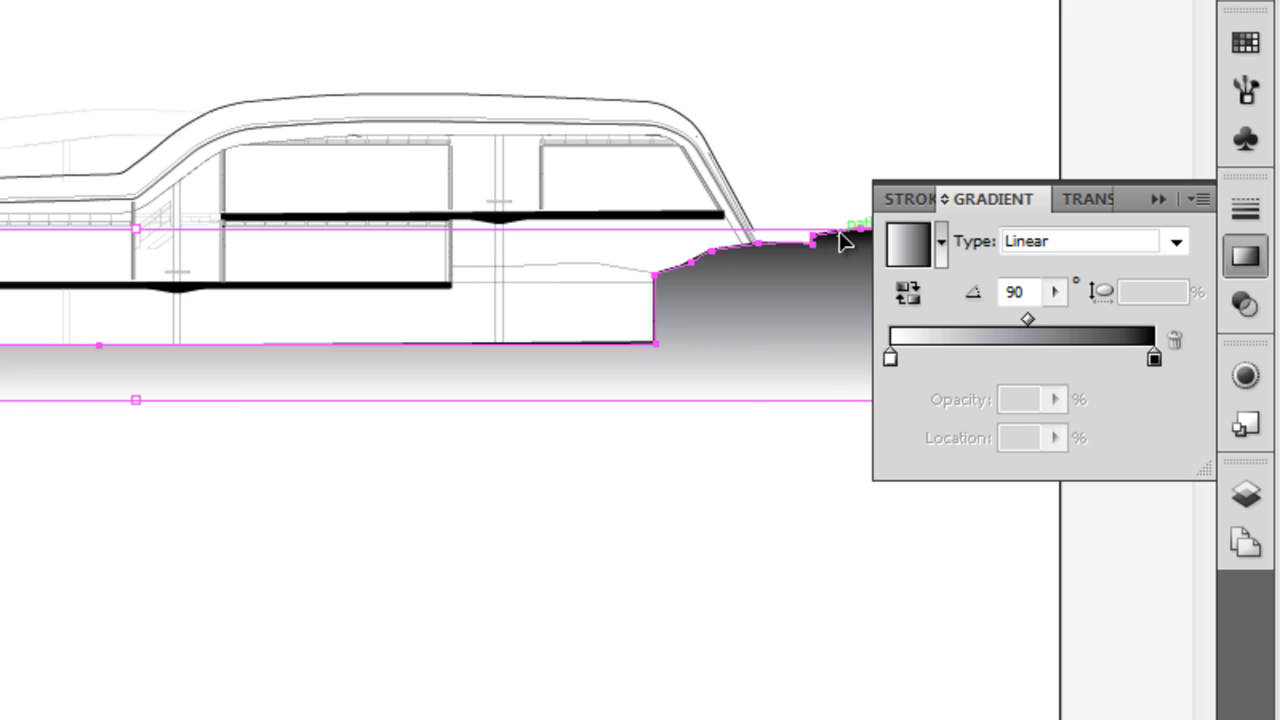
Drag the ground shape's bottom edge down about 23 mm with Direct Selection, then deselect.
click(744, 403)
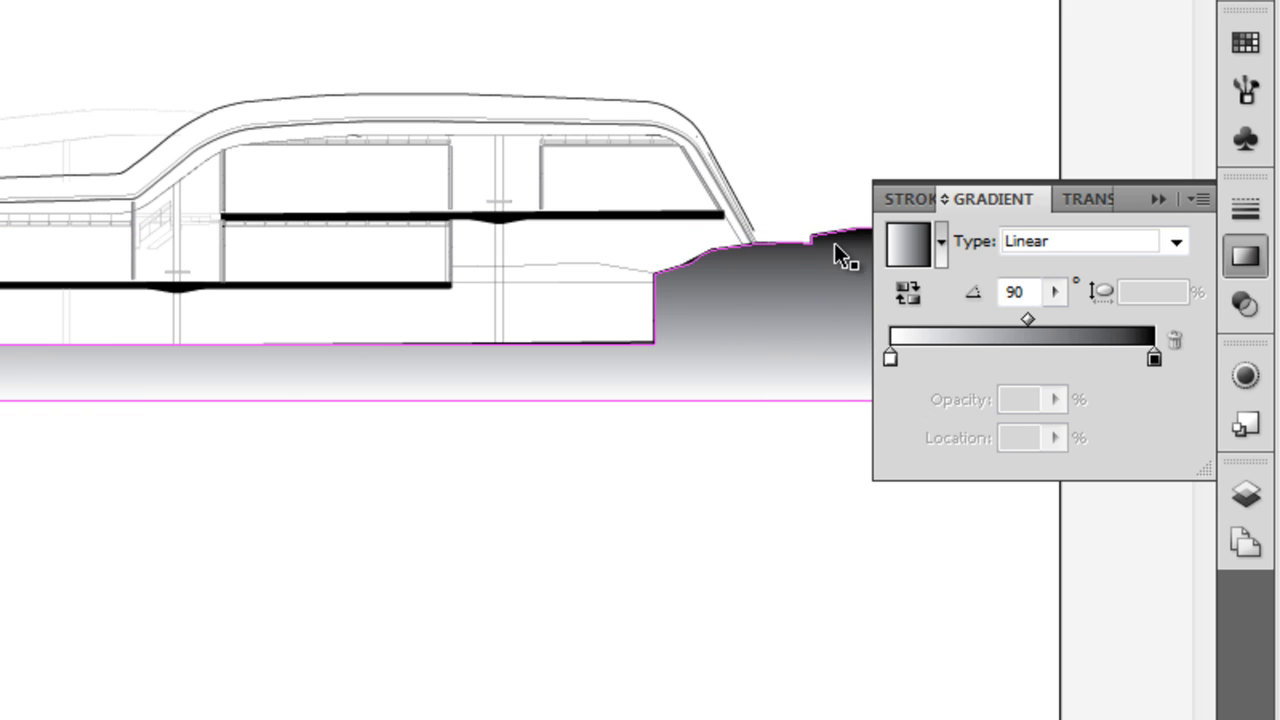
click(781, 450)
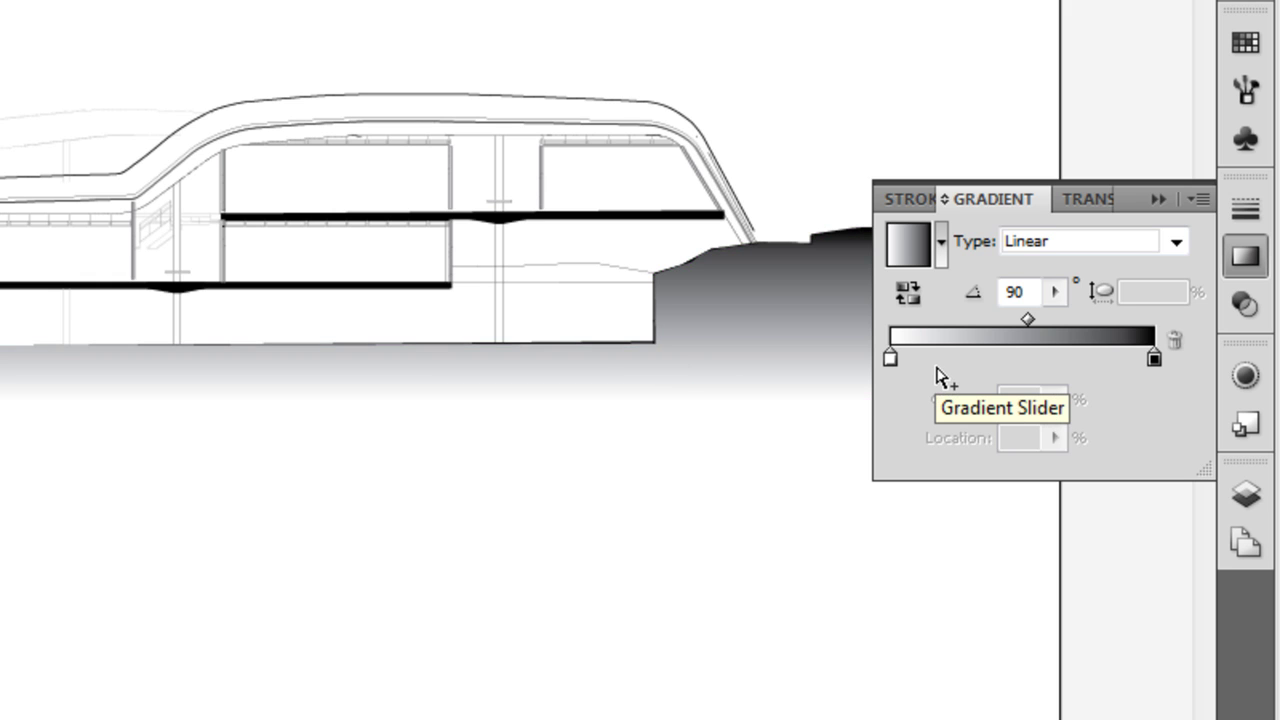
click(830, 360)
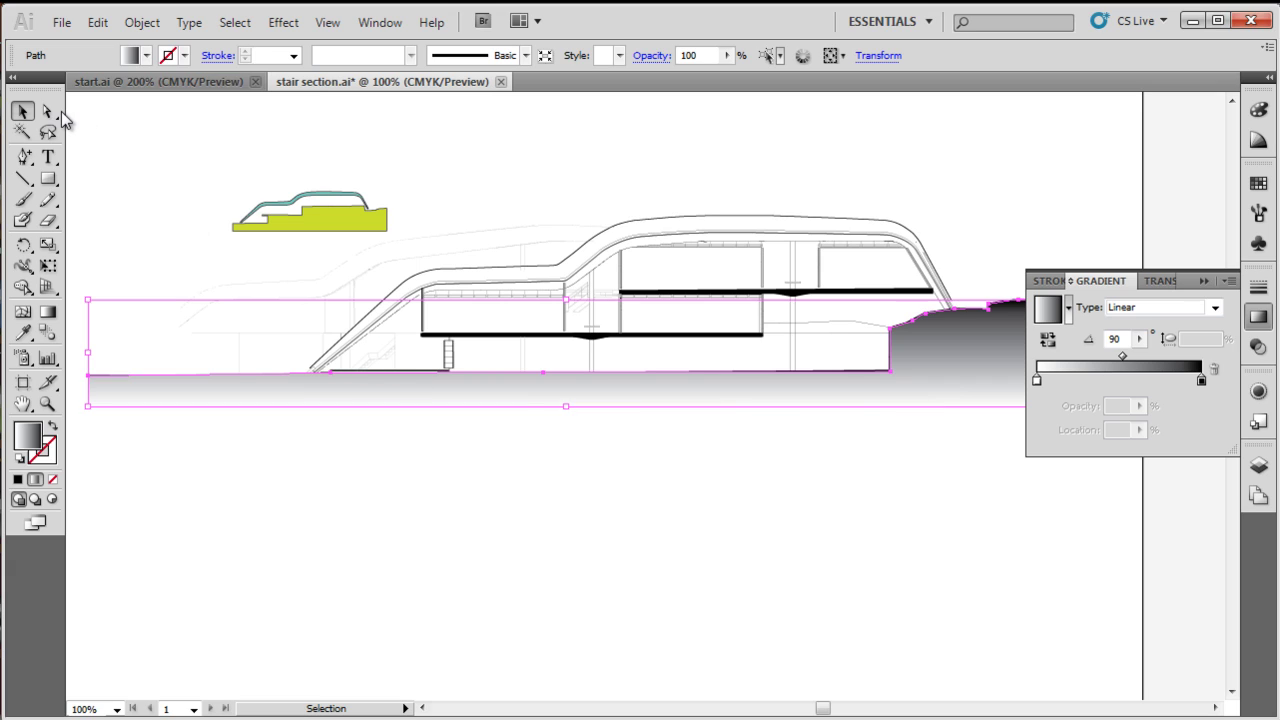
click(55, 111)
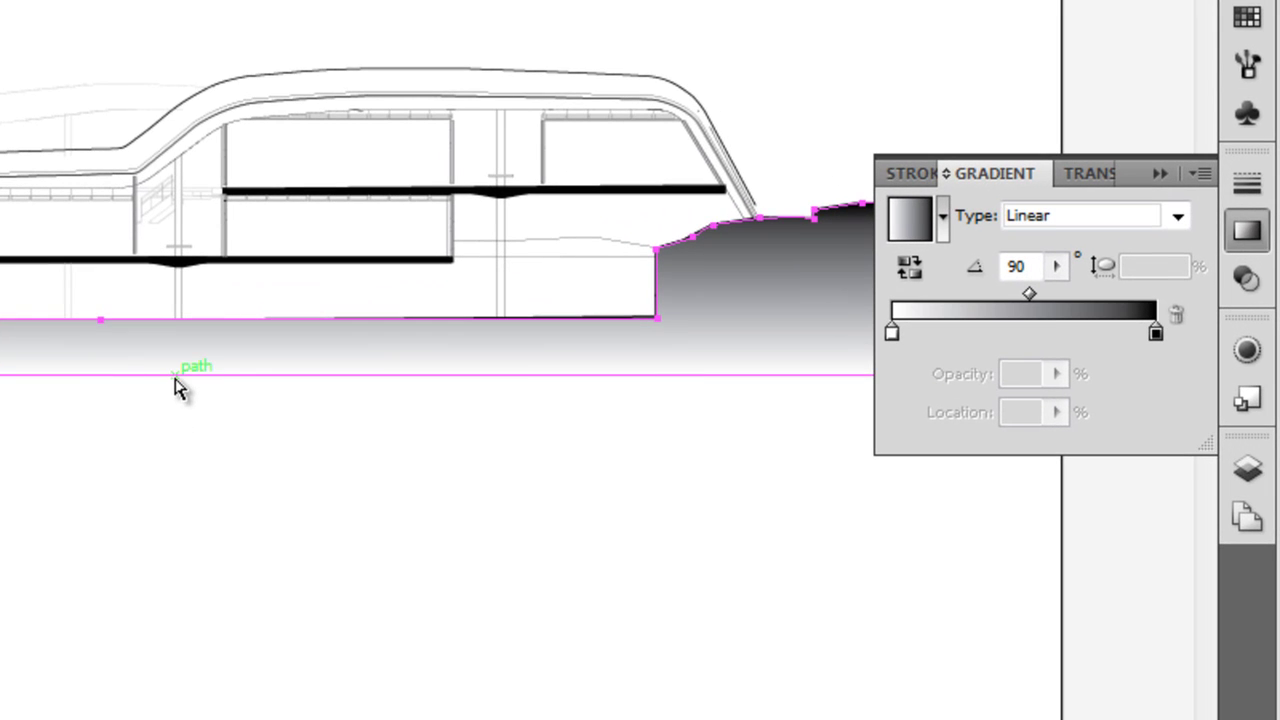
drag(177, 380, 188, 484)
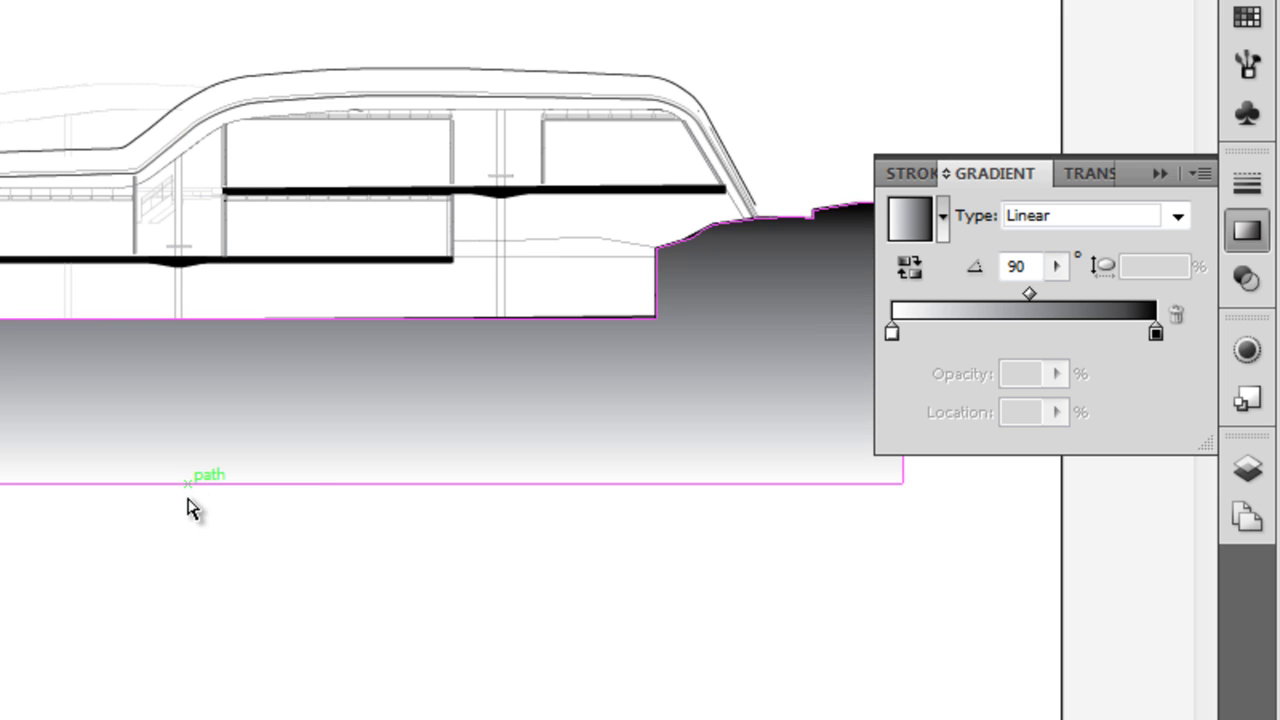
click(190, 519)
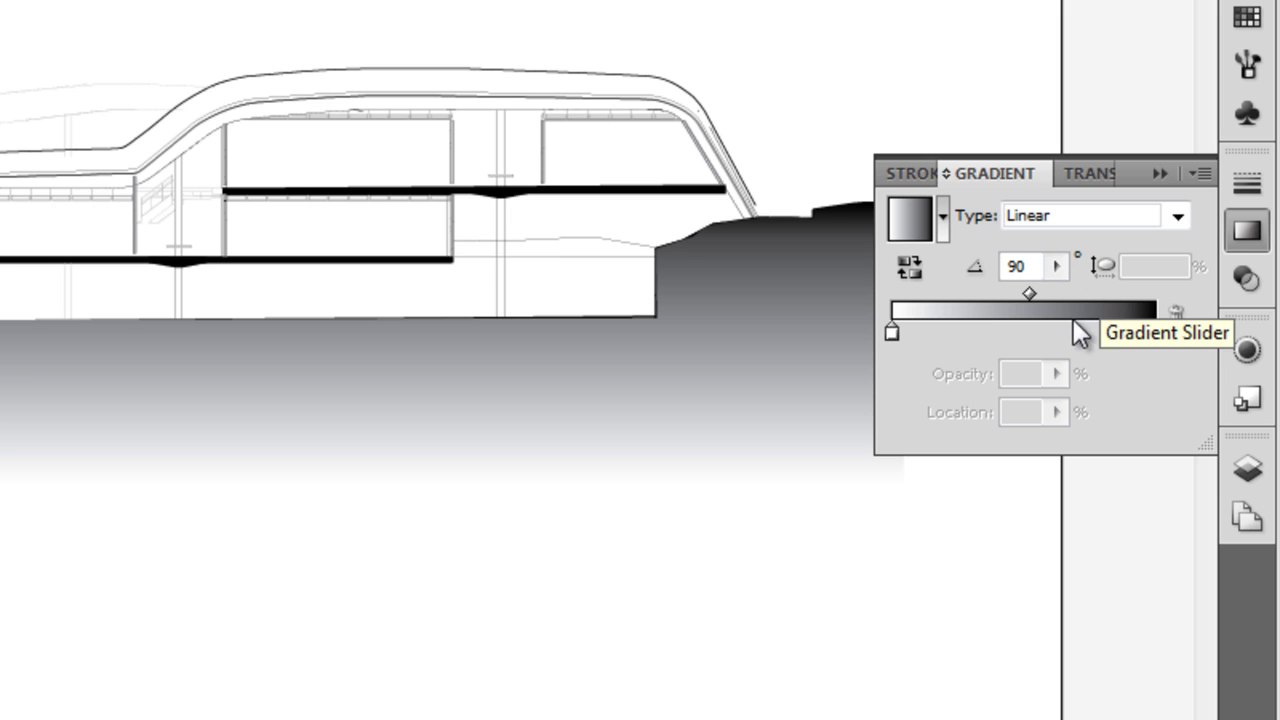
Try darkening the gradient's white stop to 21% black, then dismiss the colour options.
click(890, 334)
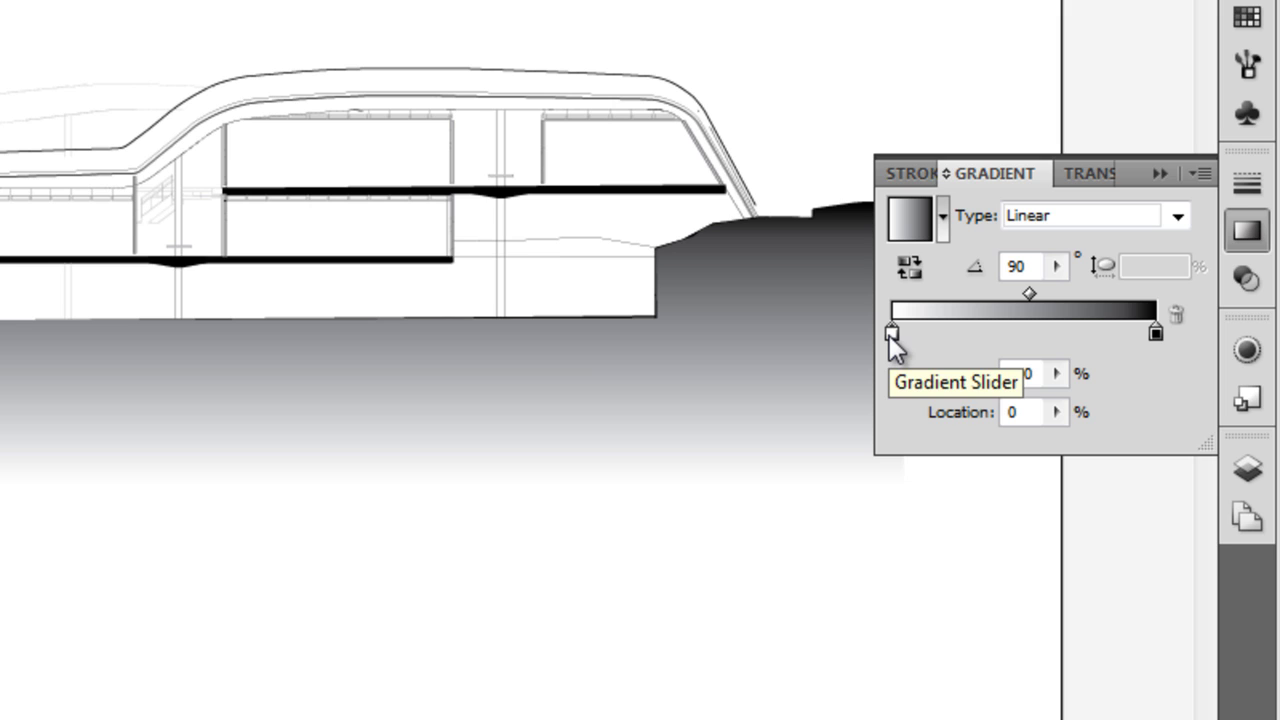
double_click(890, 334)
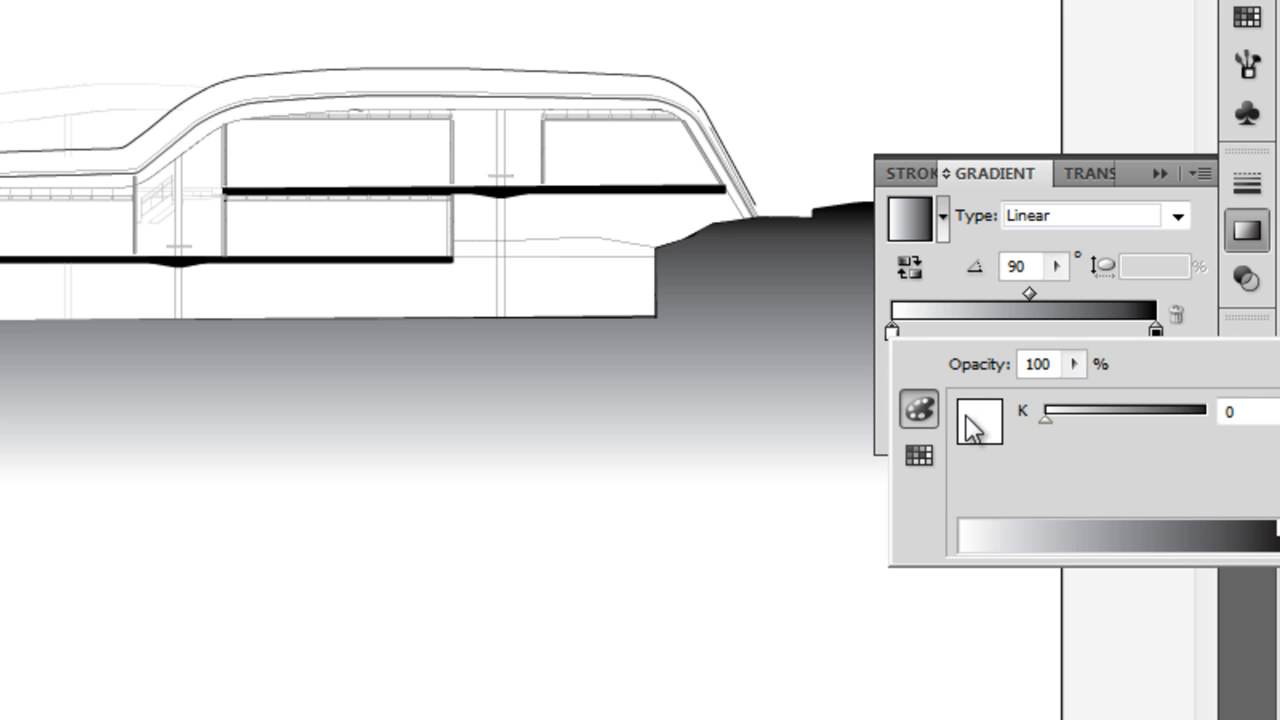
drag(1049, 413, 1052, 418)
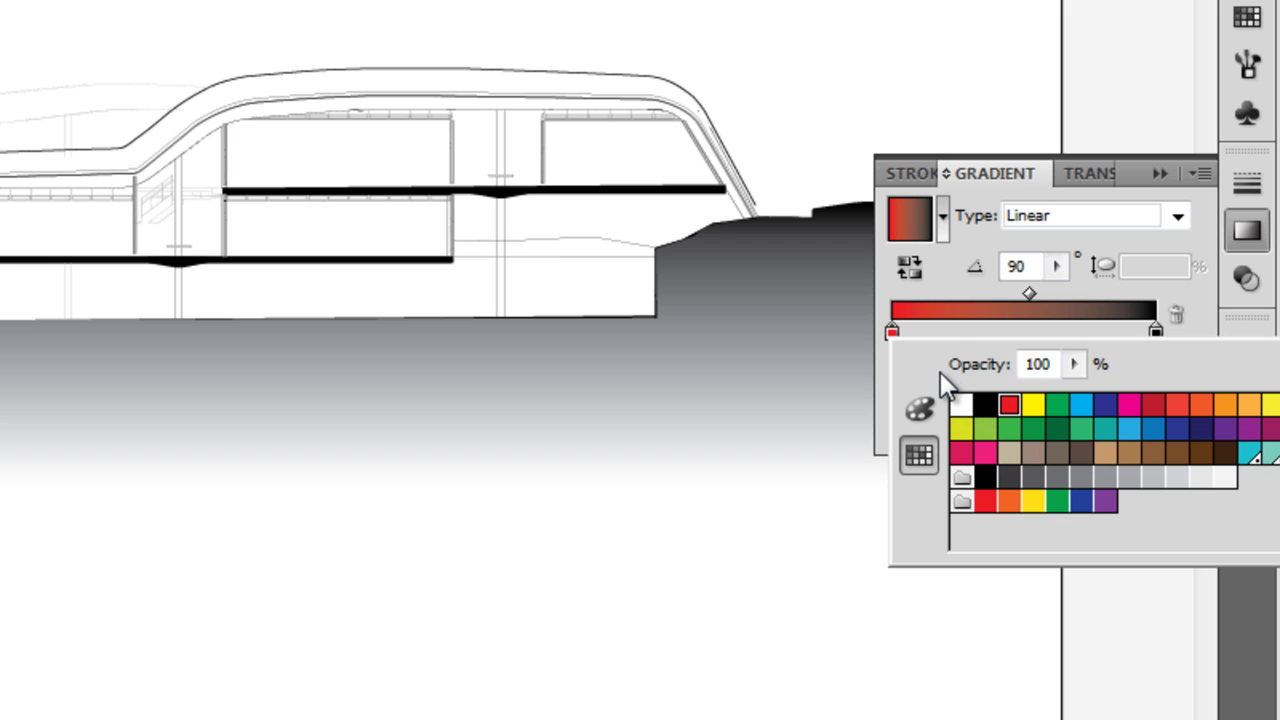
key(Escape)
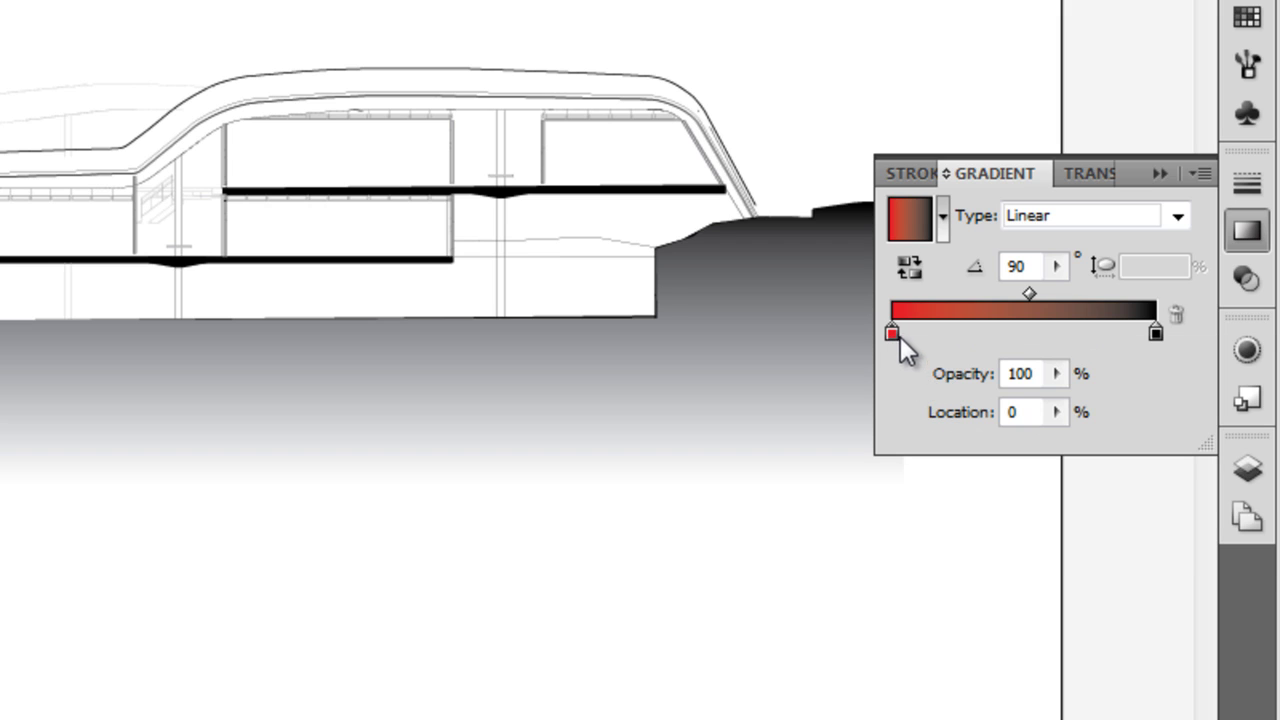
Try red and green swatches on the left stop before setting it back to white.
click(837, 340)
double_click(893, 335)
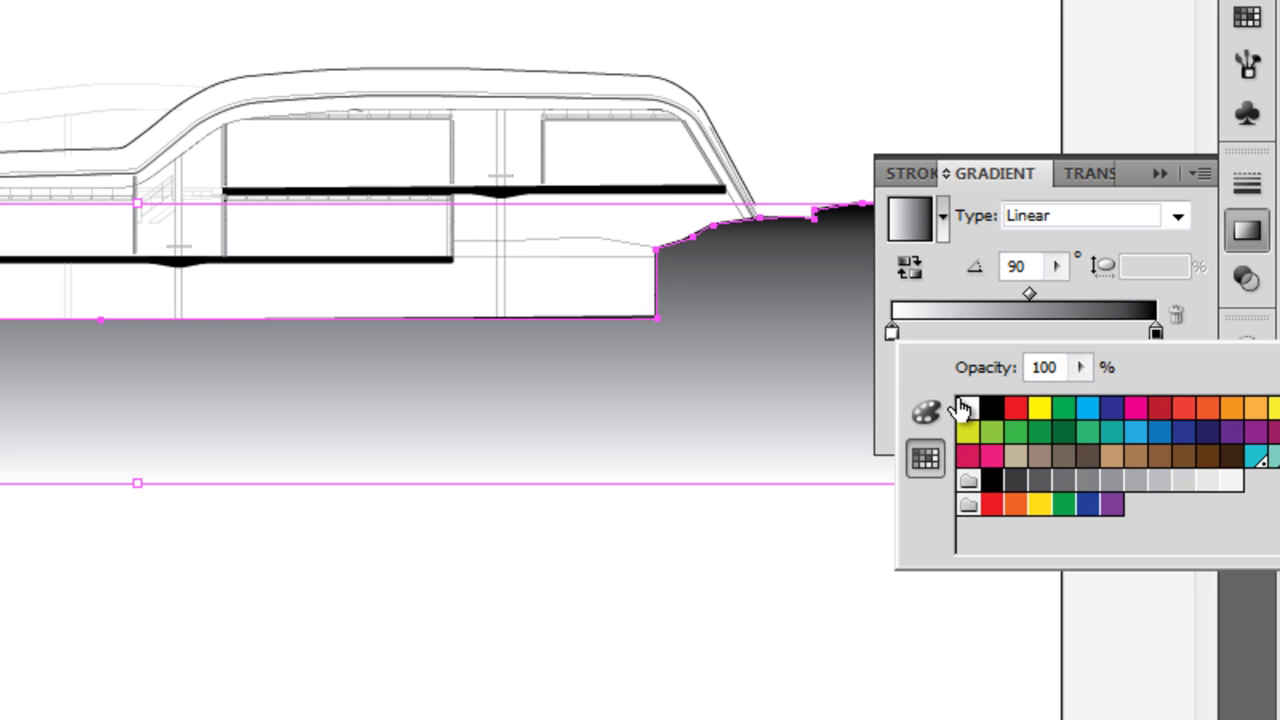
click(1015, 408)
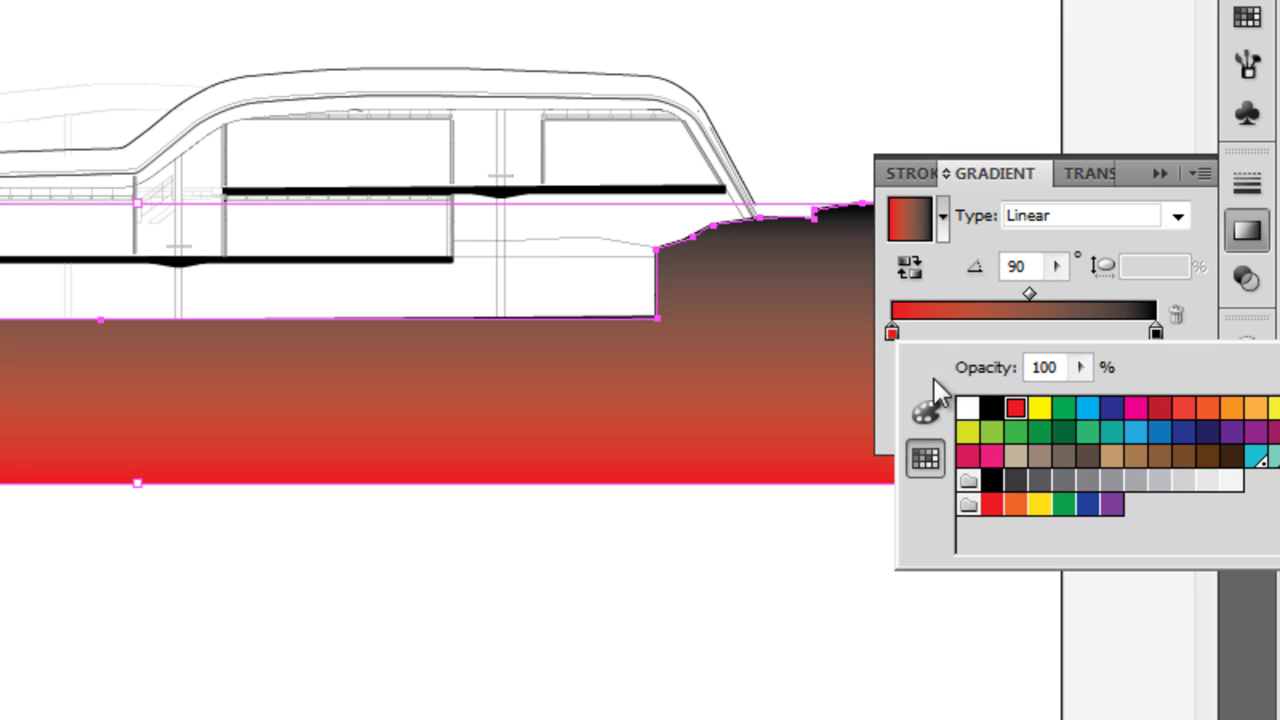
click(967, 407)
click(1015, 431)
click(1063, 431)
click(968, 407)
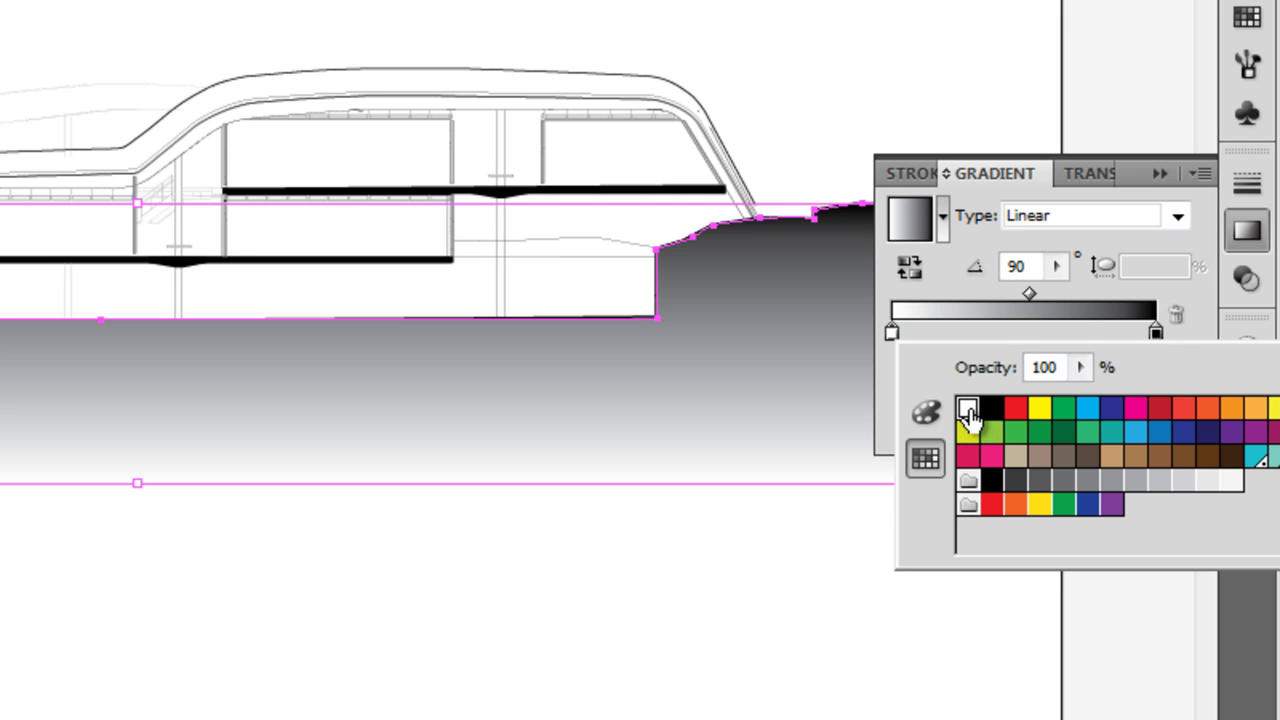
click(890, 374)
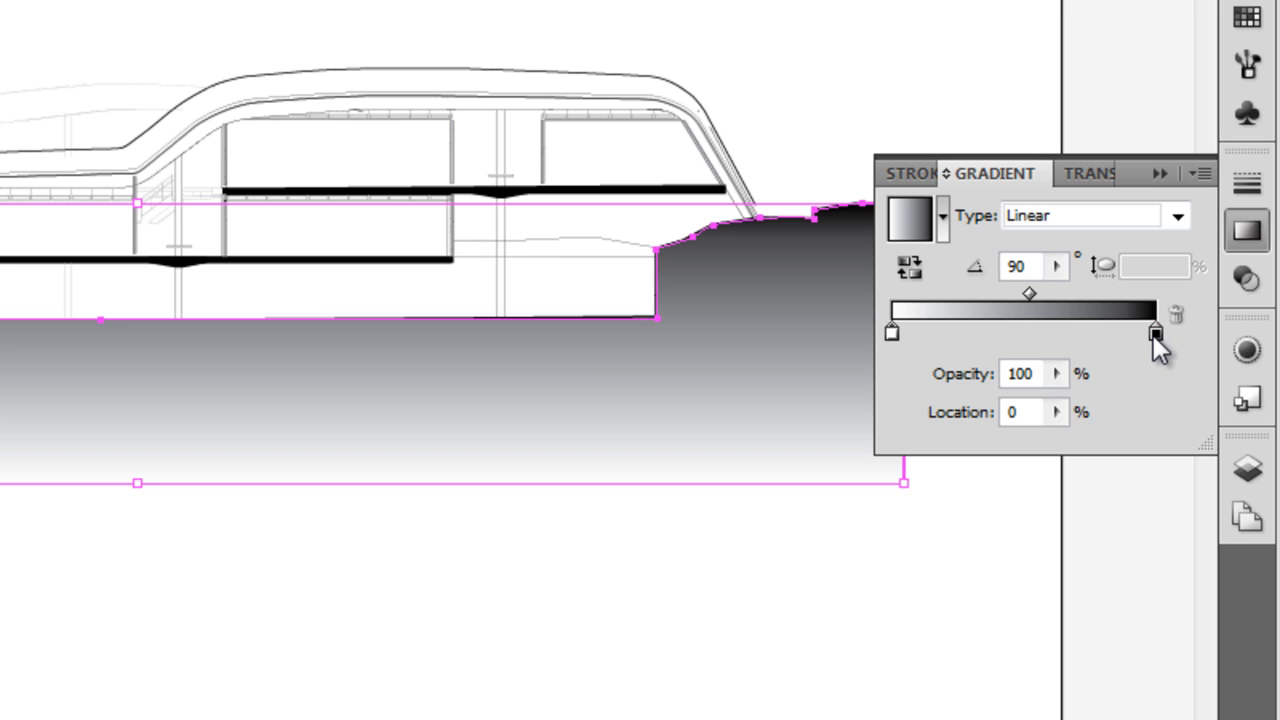
Test the white stop's opacity and location, leaving them at 100% and 0.
click(1057, 373)
click(1100, 391)
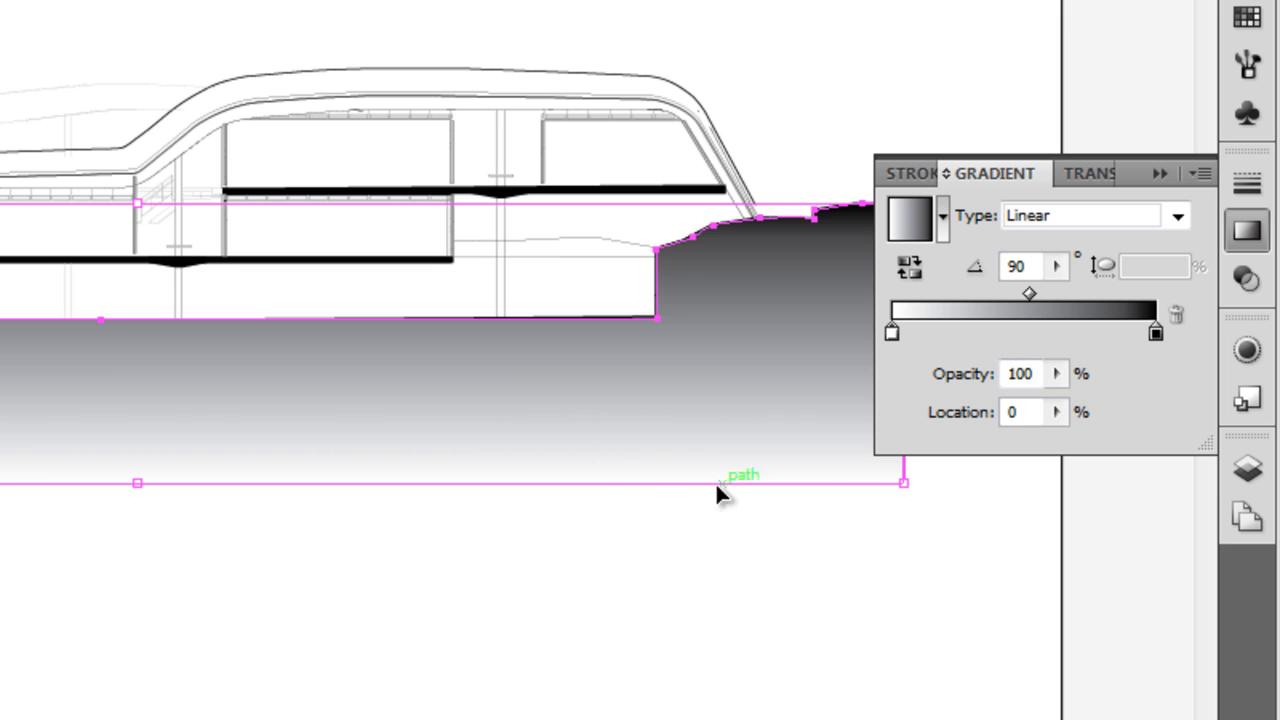
click(1056, 374)
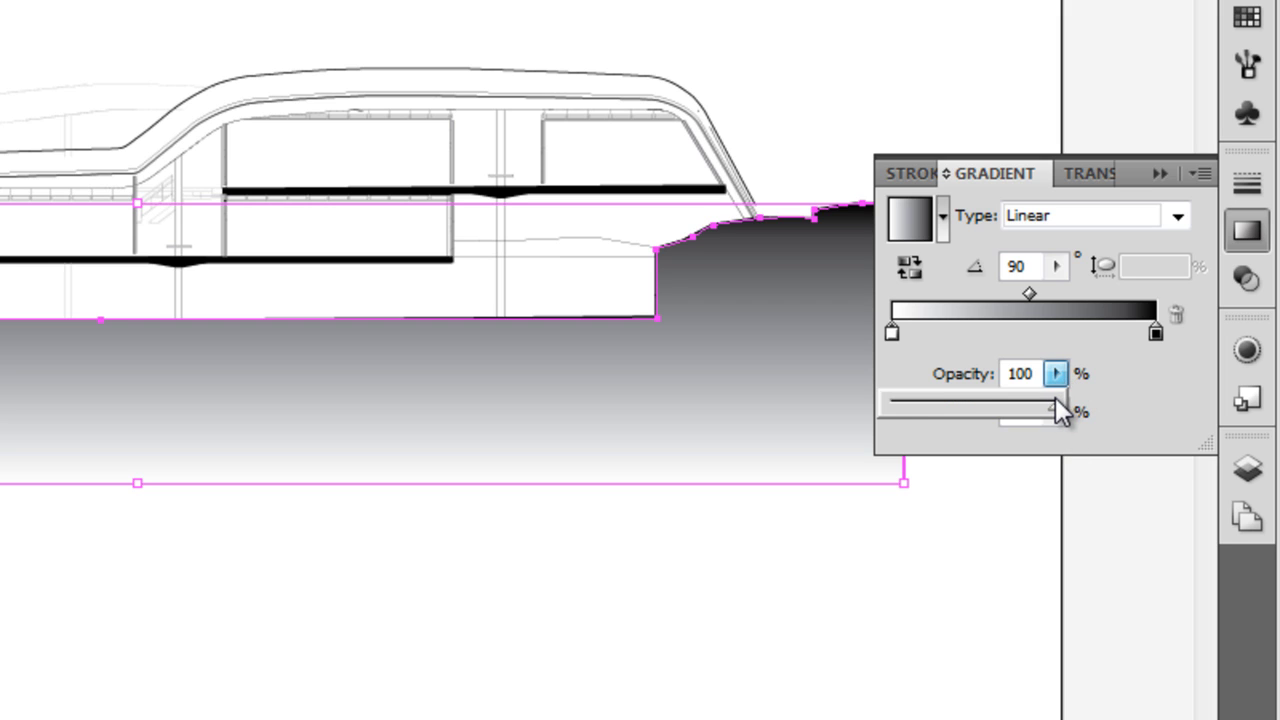
drag(1056, 399, 880, 399)
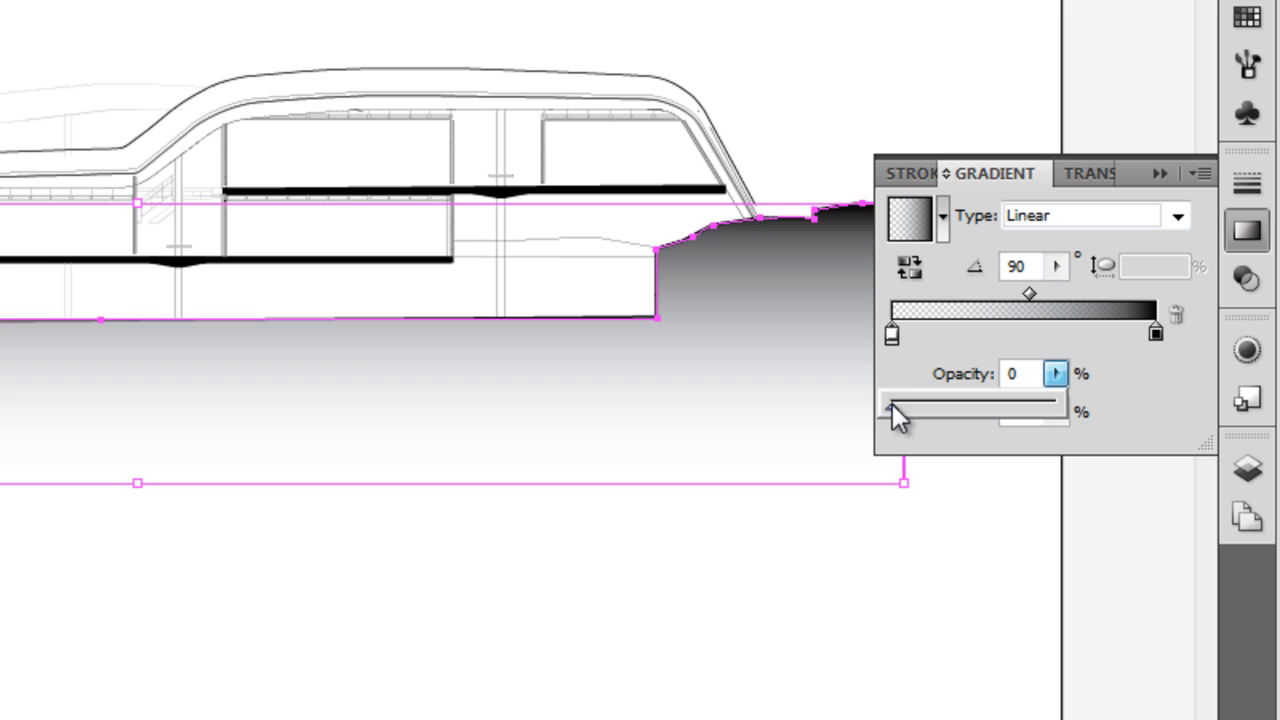
drag(892, 403, 1142, 394)
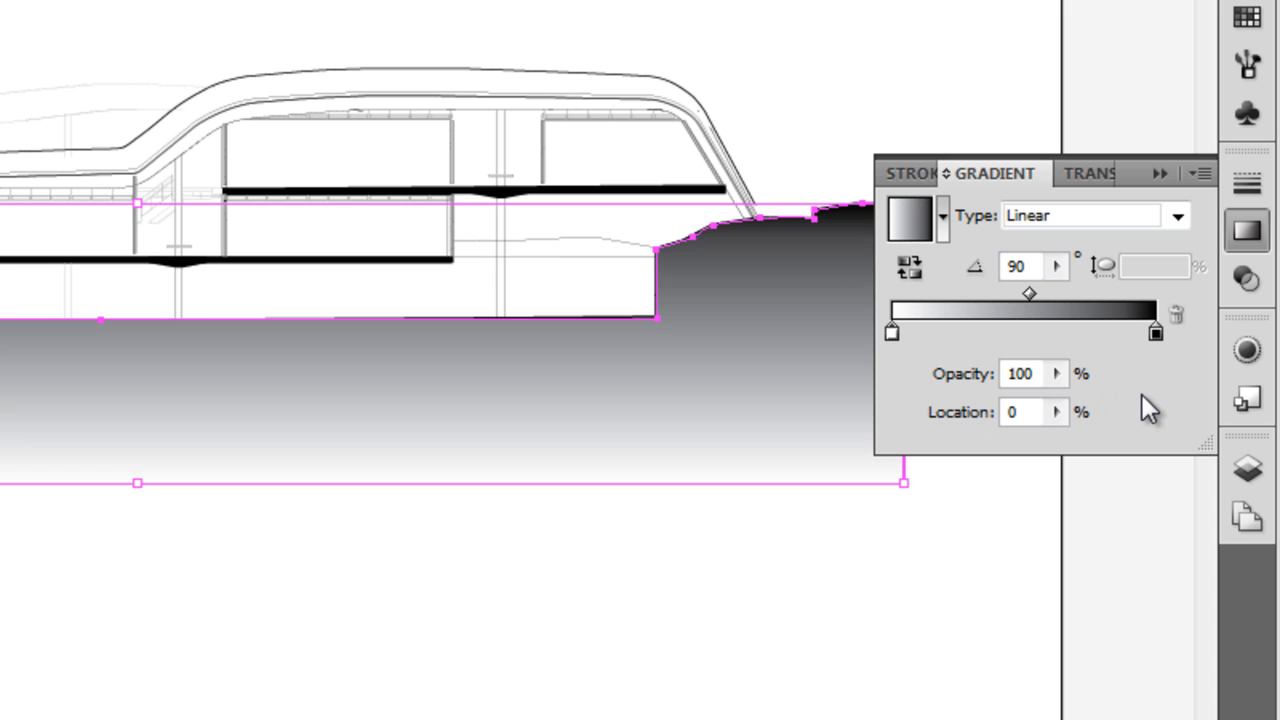
click(1056, 412)
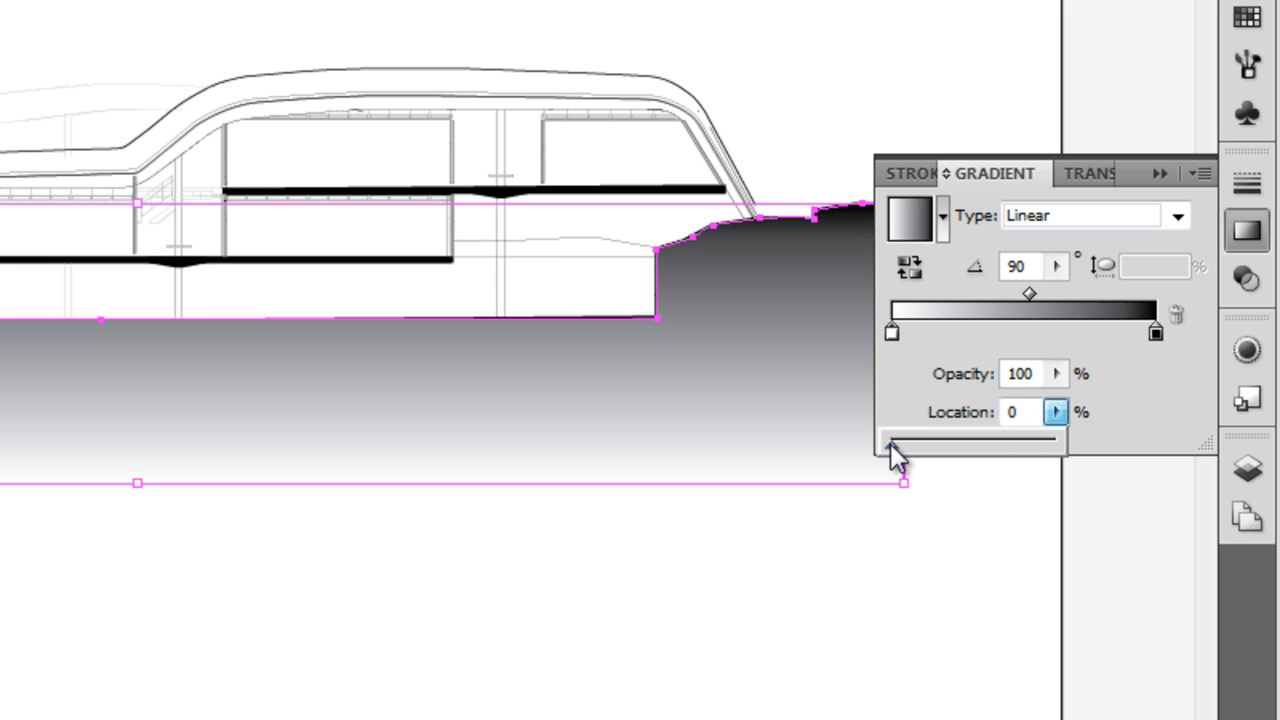
mouse_move(890, 443)
mouse_down()
mouse_move(925, 443)
mouse_move(890, 440)
mouse_up()
click(1105, 355)
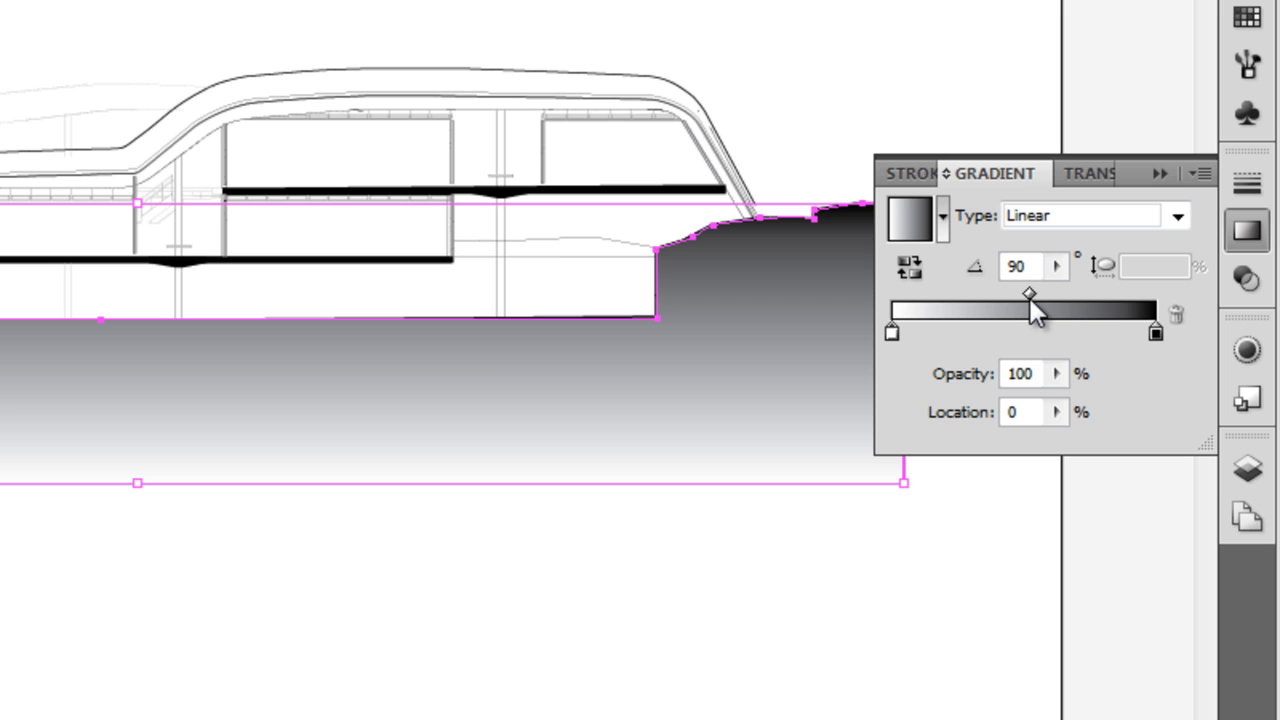
Move the gradient midpoint to 13% so black holds longer before fading.
drag(1030, 293, 927, 293)
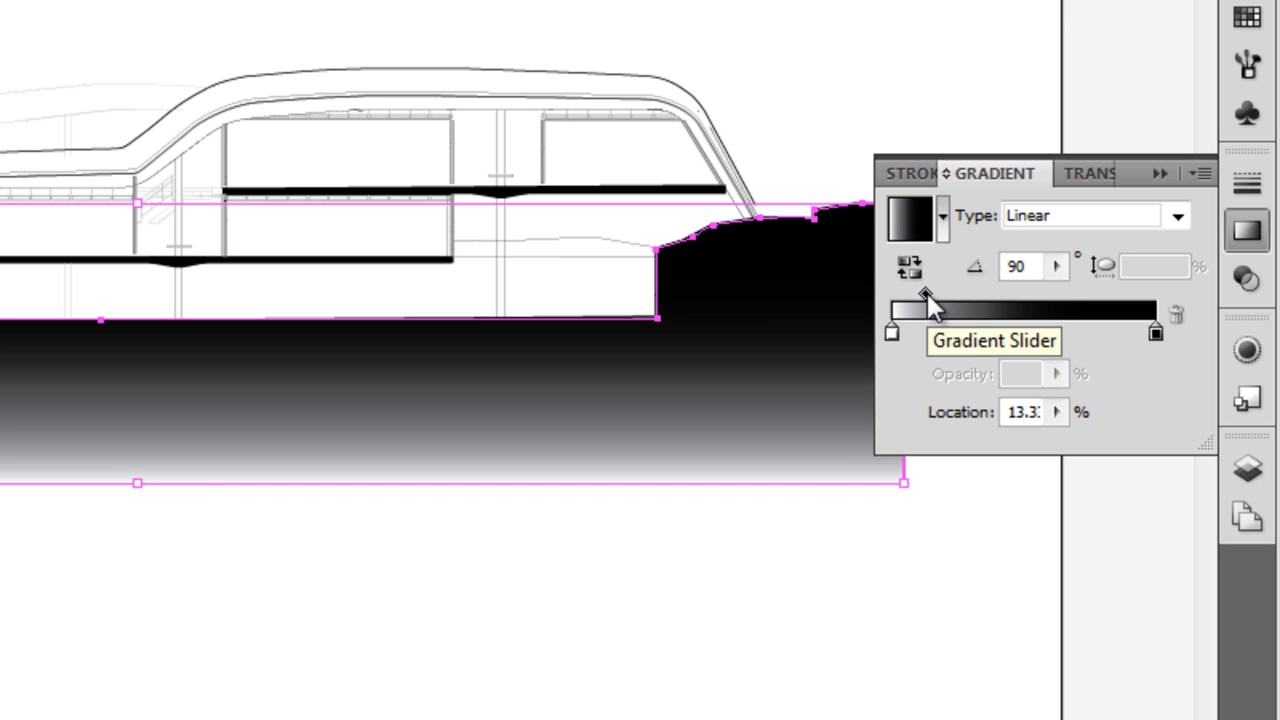
drag(927, 293, 920, 301)
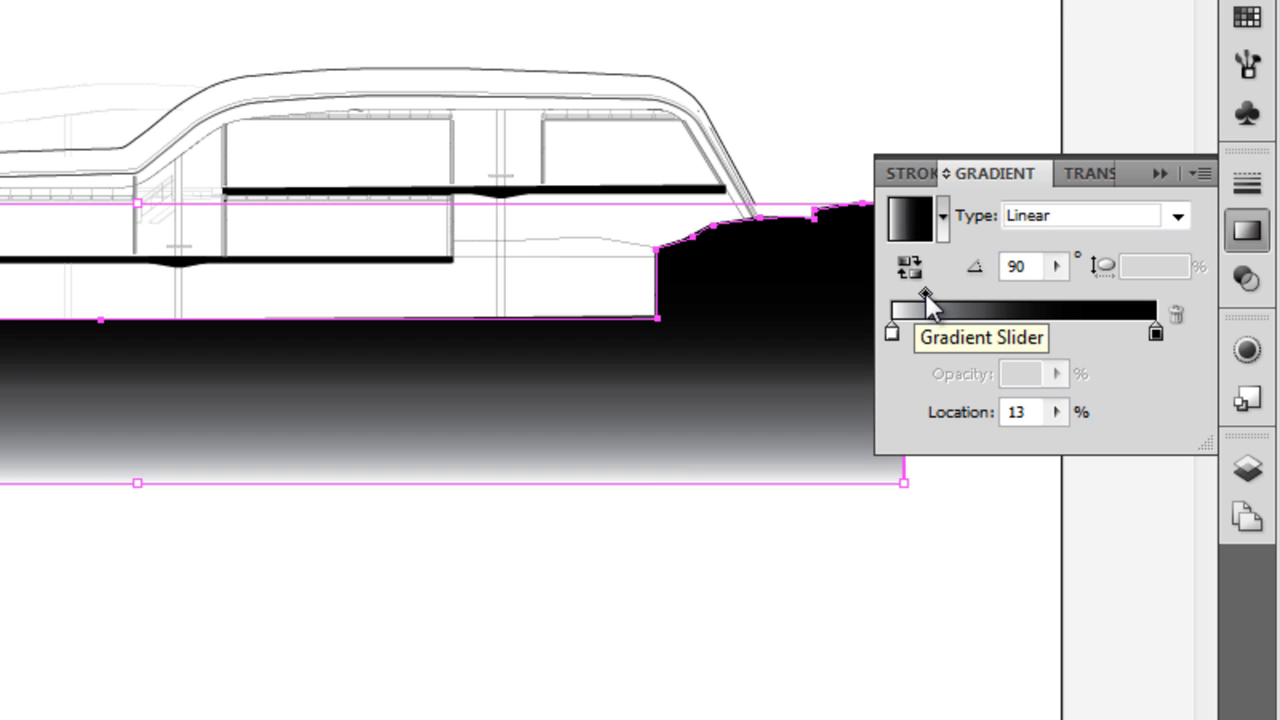
mouse_move(922, 291)
mouse_down()
mouse_move(910, 292)
mouse_move(964, 292)
mouse_move(924, 291)
mouse_up()
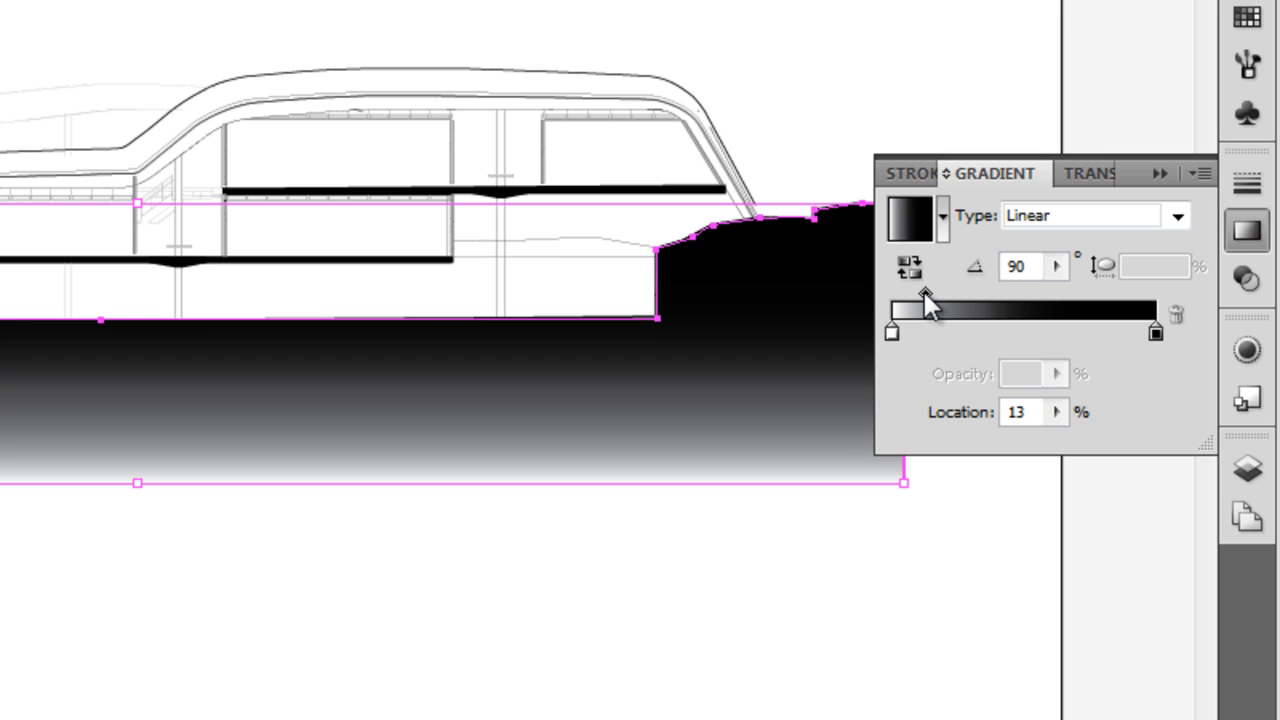
Add a grey middle stop to the ground gradient, rebalance both midpoints, and move it to about 26.6%.
click(1034, 334)
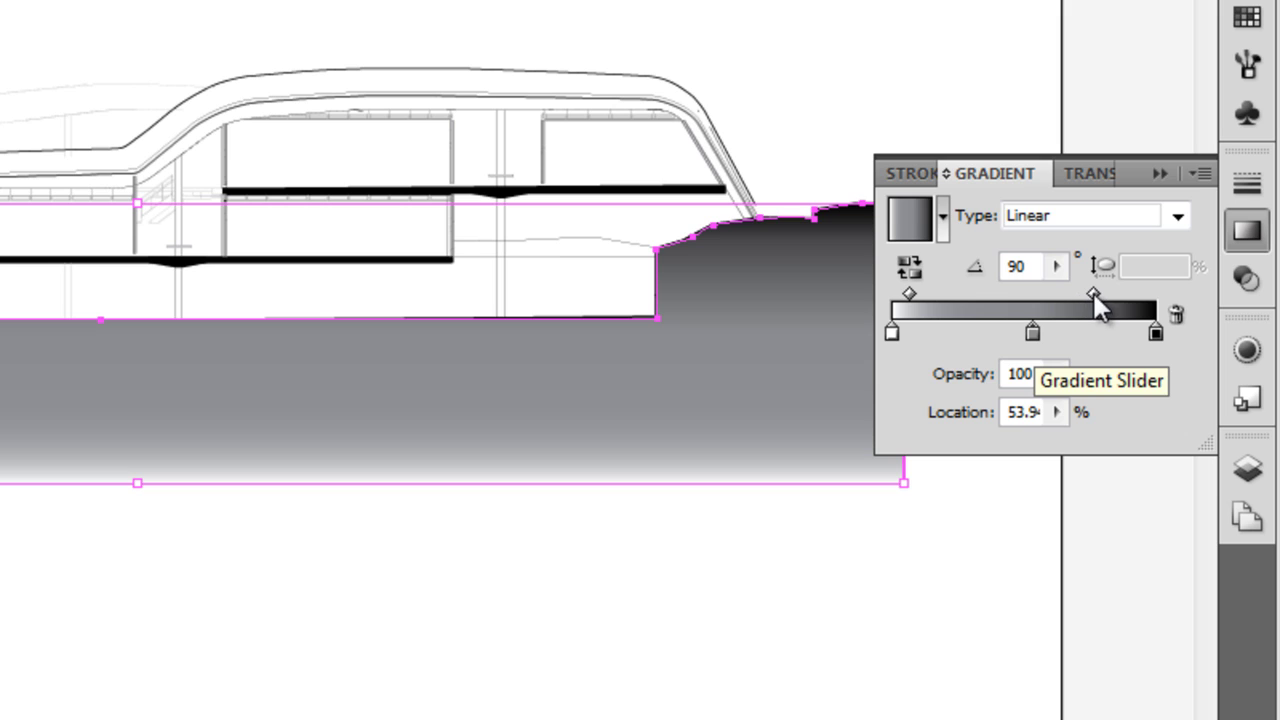
drag(1094, 294, 1069, 294)
drag(908, 294, 974, 296)
click(1033, 332)
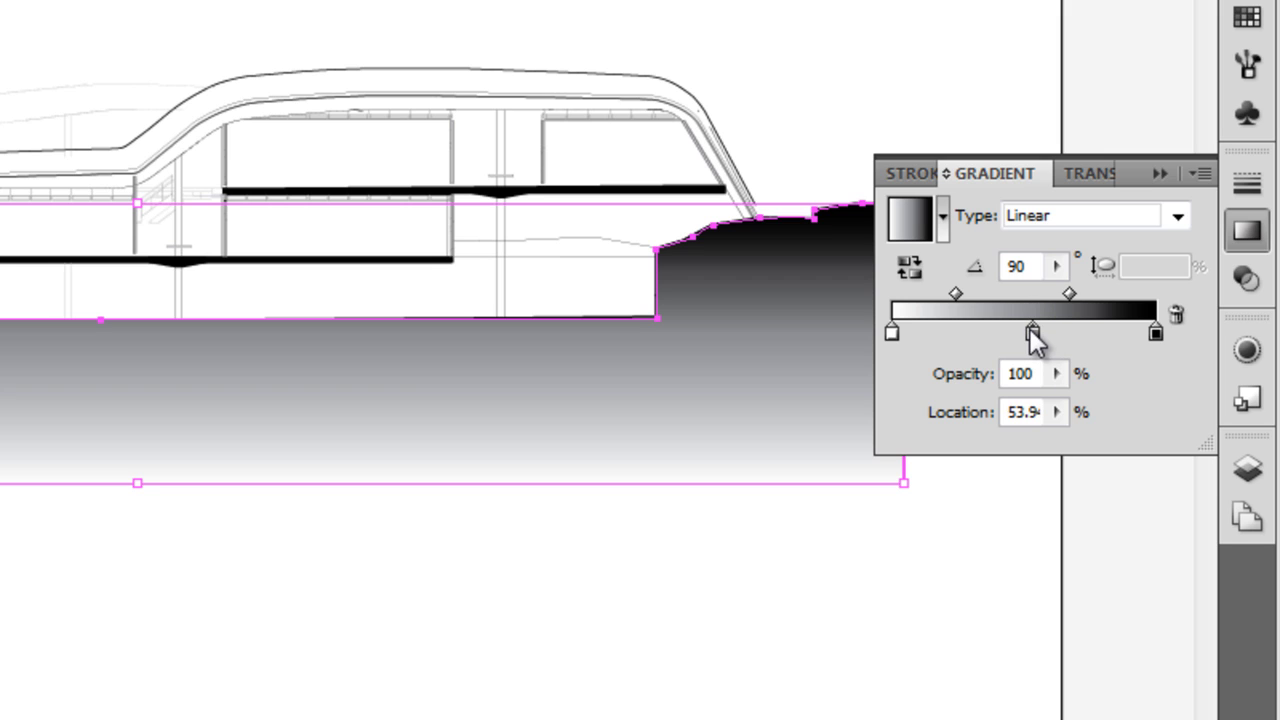
drag(1033, 332, 964, 333)
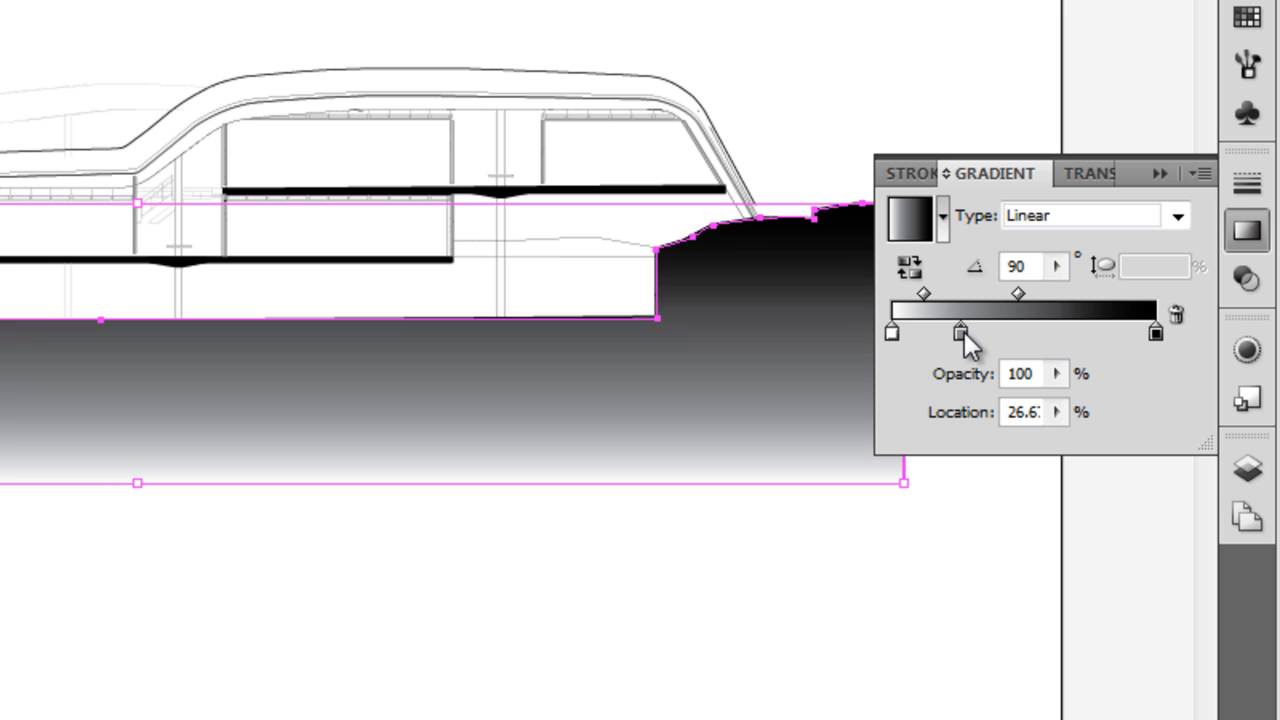
Replace the ground gradient with the reversed Fade to Black preset, black at the top.
click(943, 222)
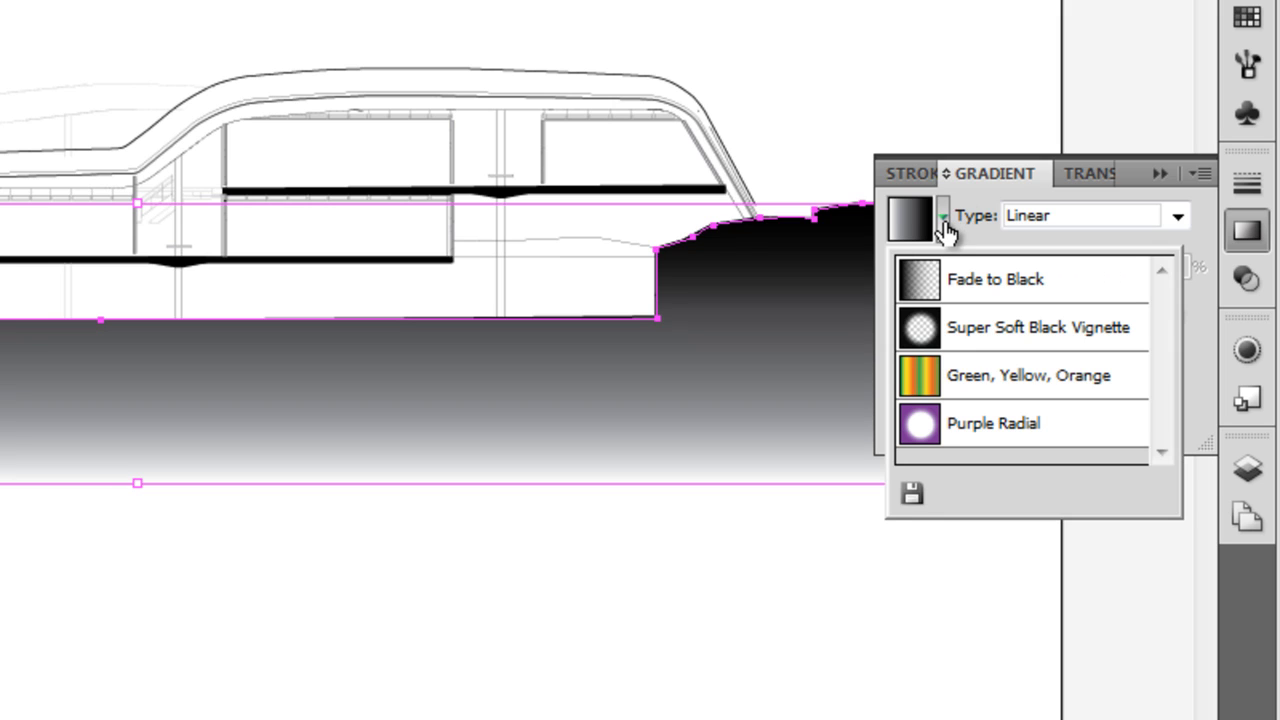
click(966, 390)
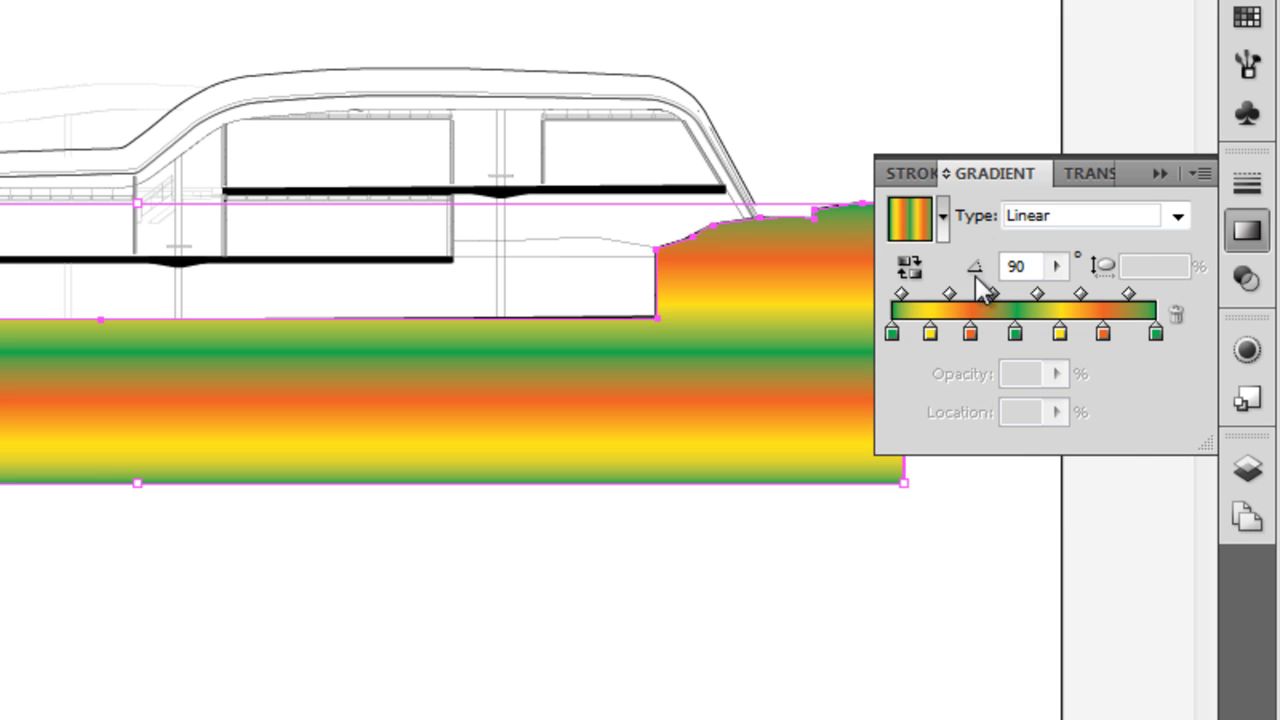
click(943, 222)
click(957, 272)
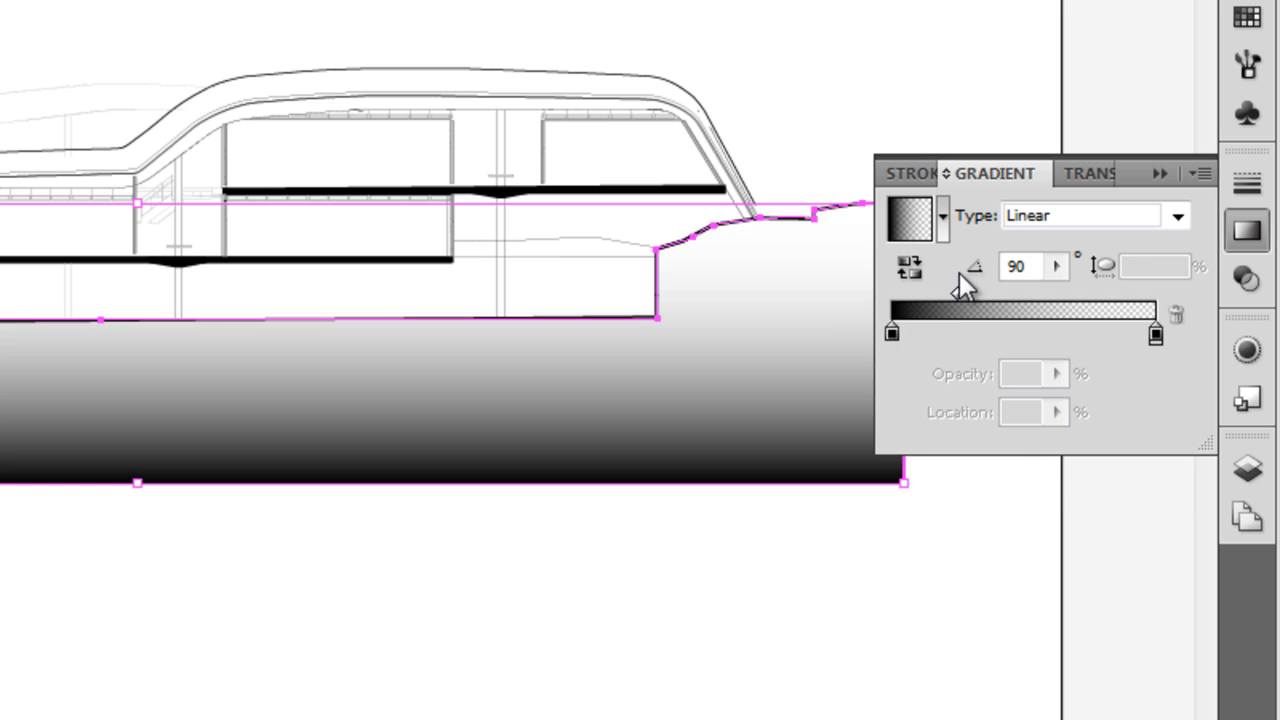
click(919, 270)
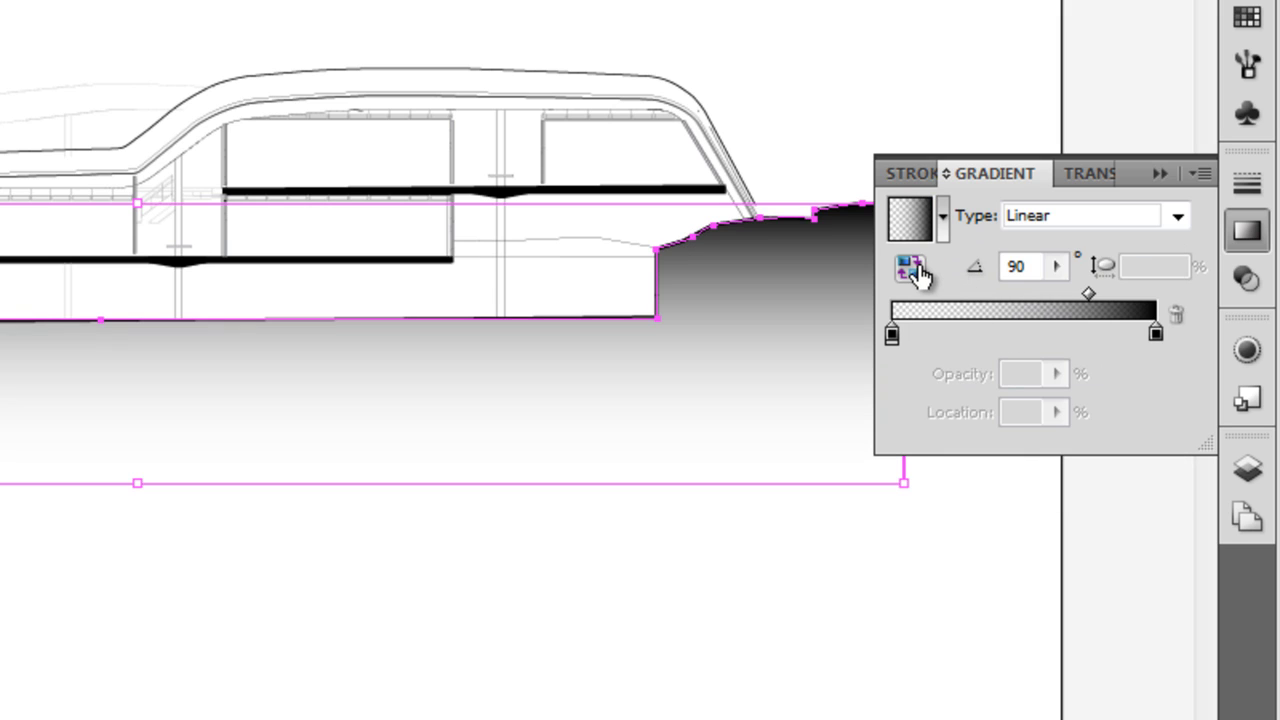
Shift the gradient midpoint to 22.42% to extend the black, then deselect the shape.
drag(1088, 293, 1004, 292)
click(893, 334)
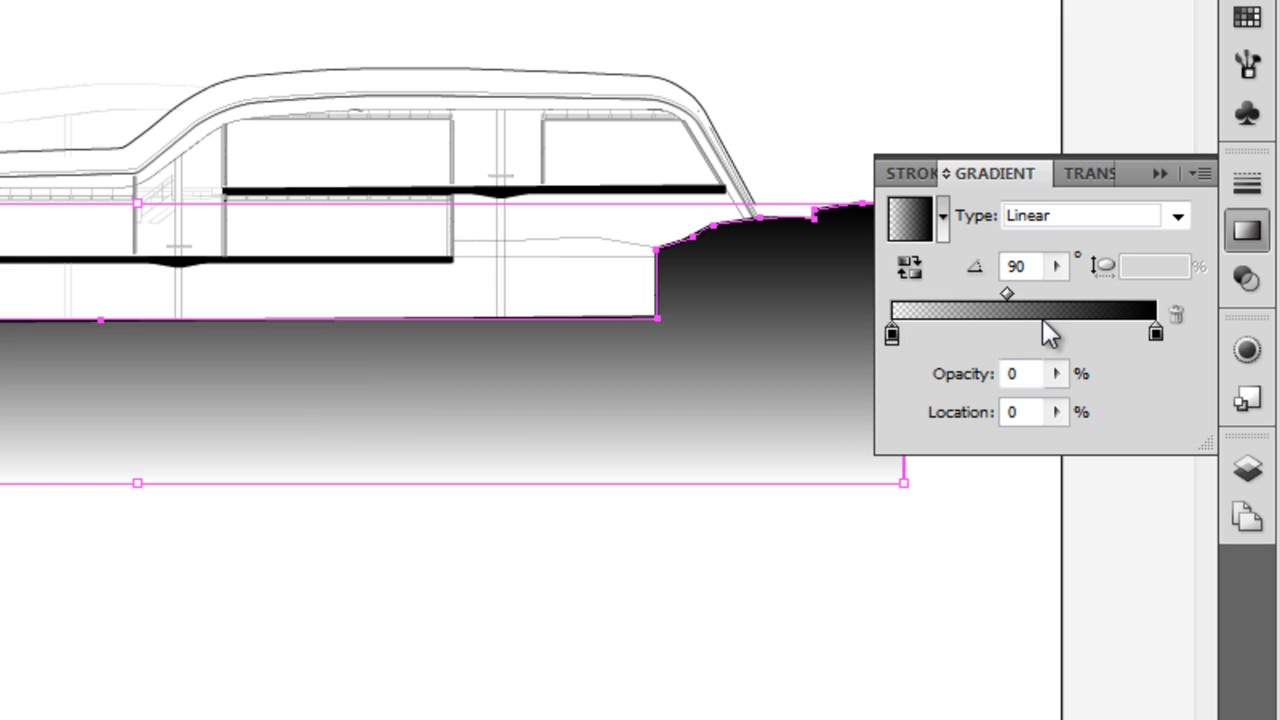
drag(1009, 293, 951, 293)
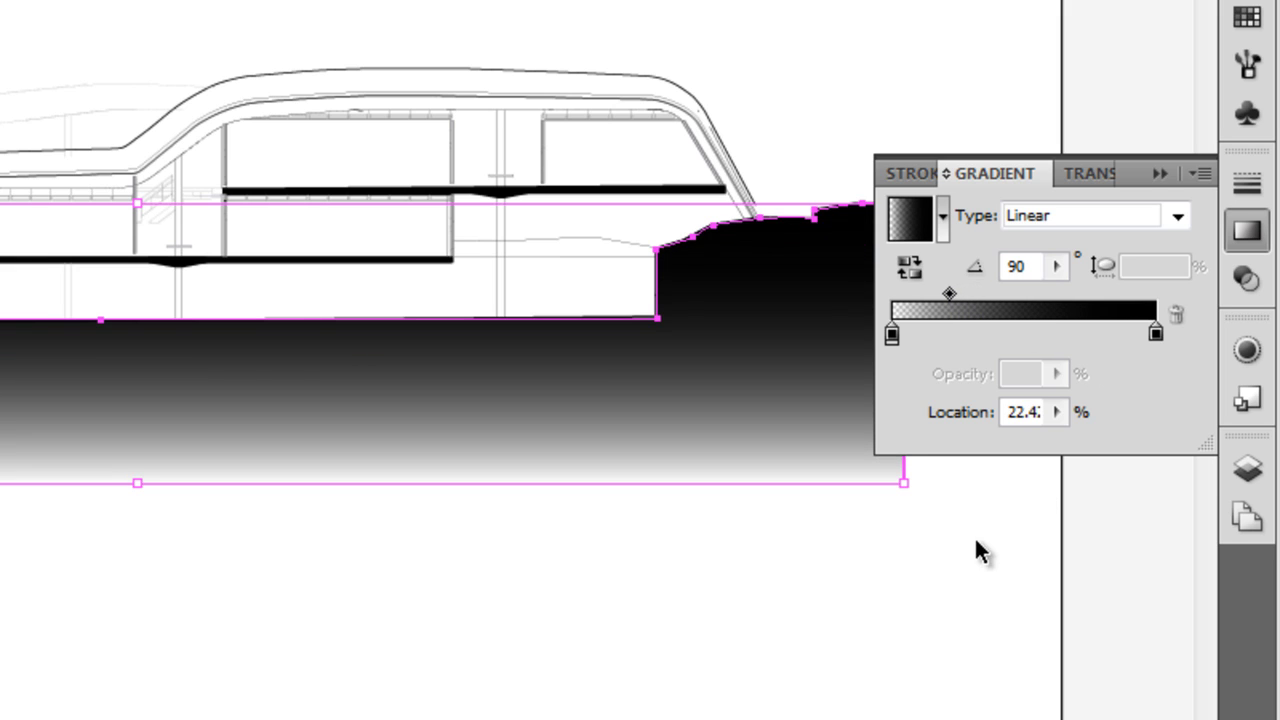
click(976, 548)
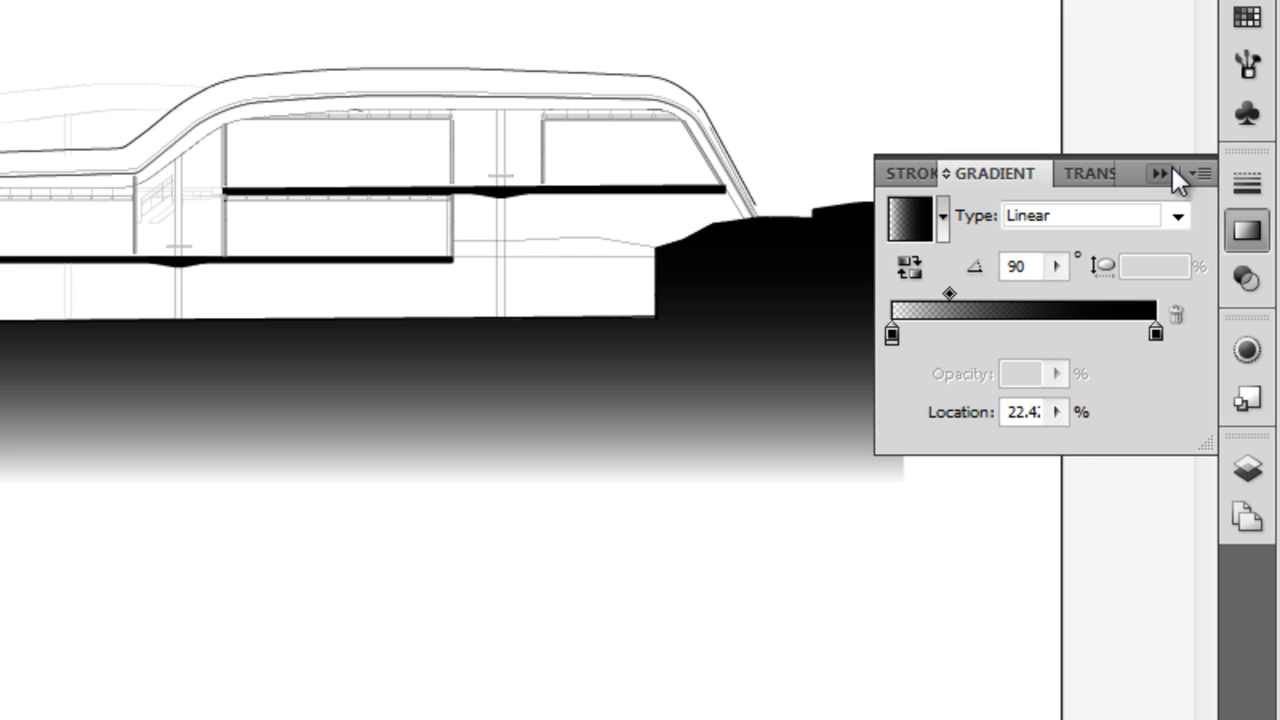